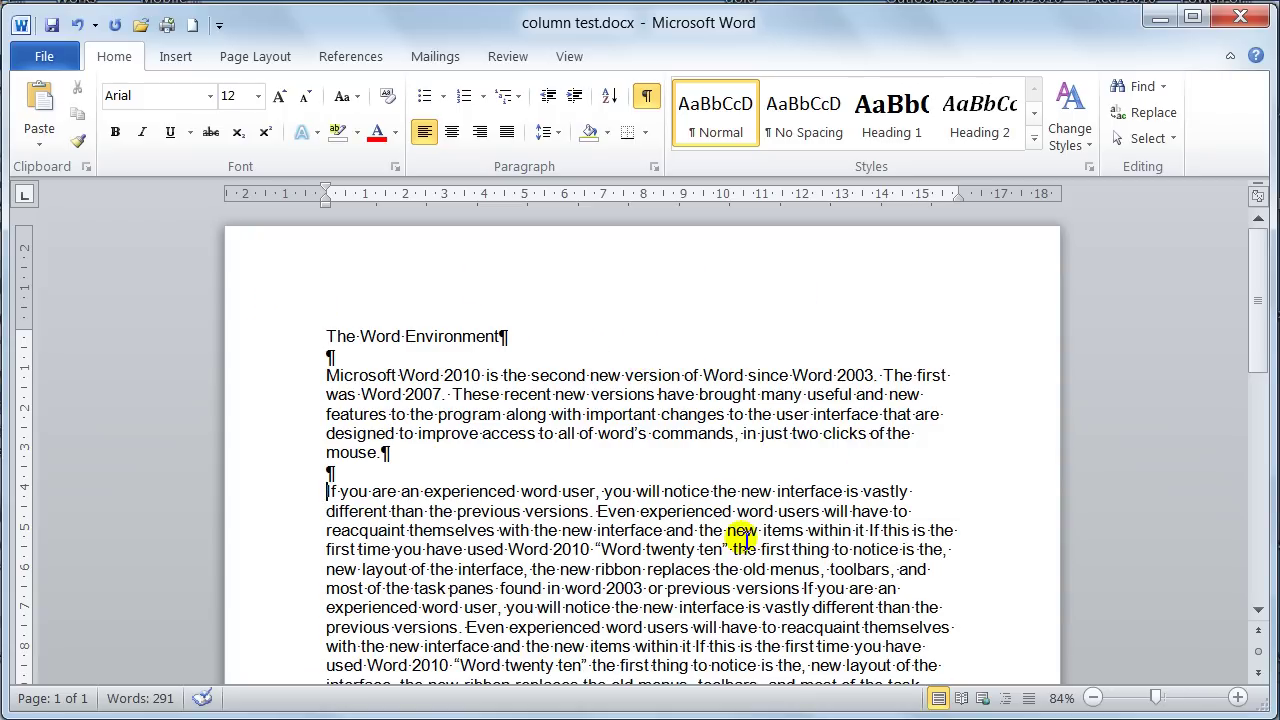
Step: Look through the preset choices for page margins, orientation, paper size and breaks, keeping the paper size at A4
{"action": "scroll", "coordinate": [737, 530], "scroll_direction": "down", "scroll_amount": 1}
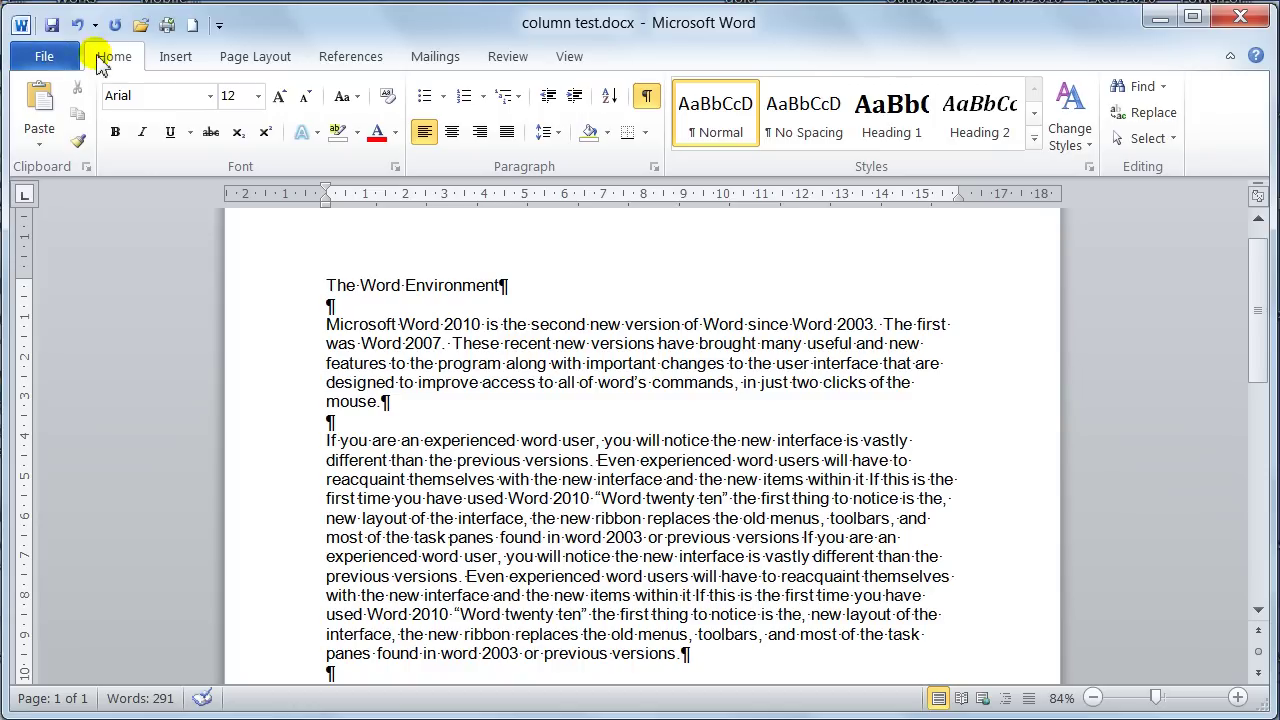
{"action": "left_click", "coordinate": [260, 60]}
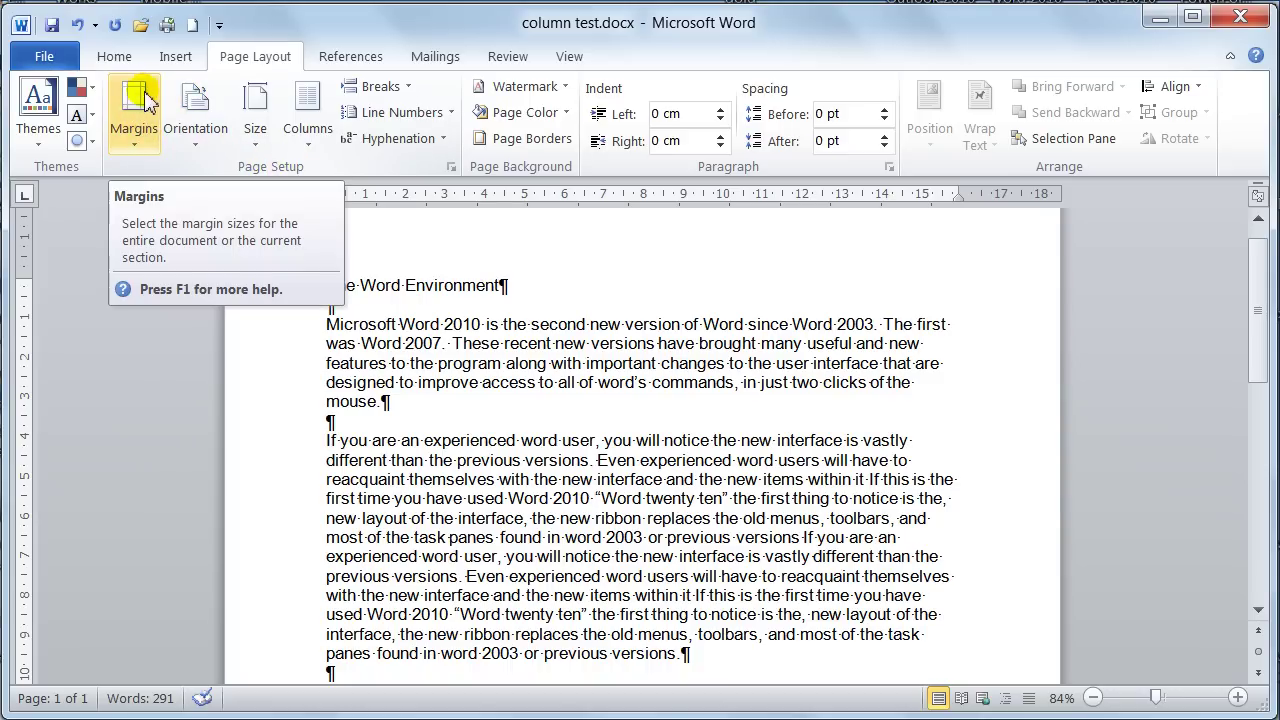
{"action": "left_click", "coordinate": [135, 148]}
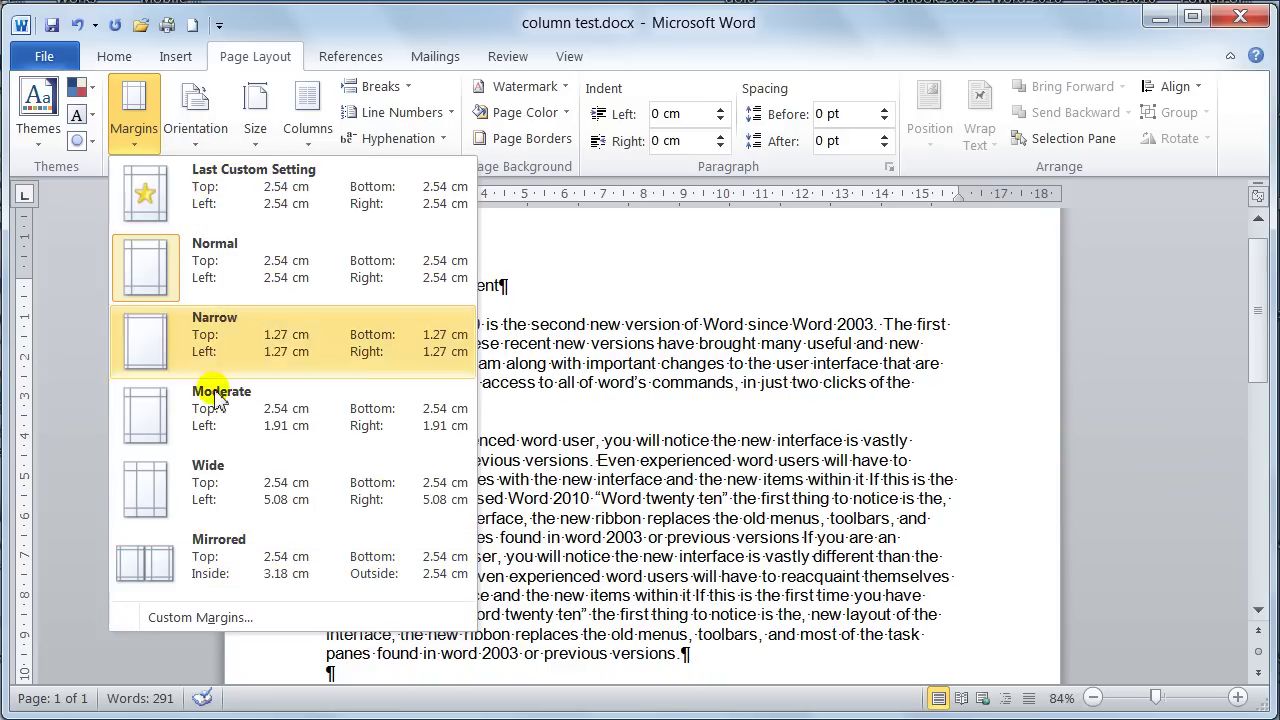
{"action": "left_click", "coordinate": [198, 207]}
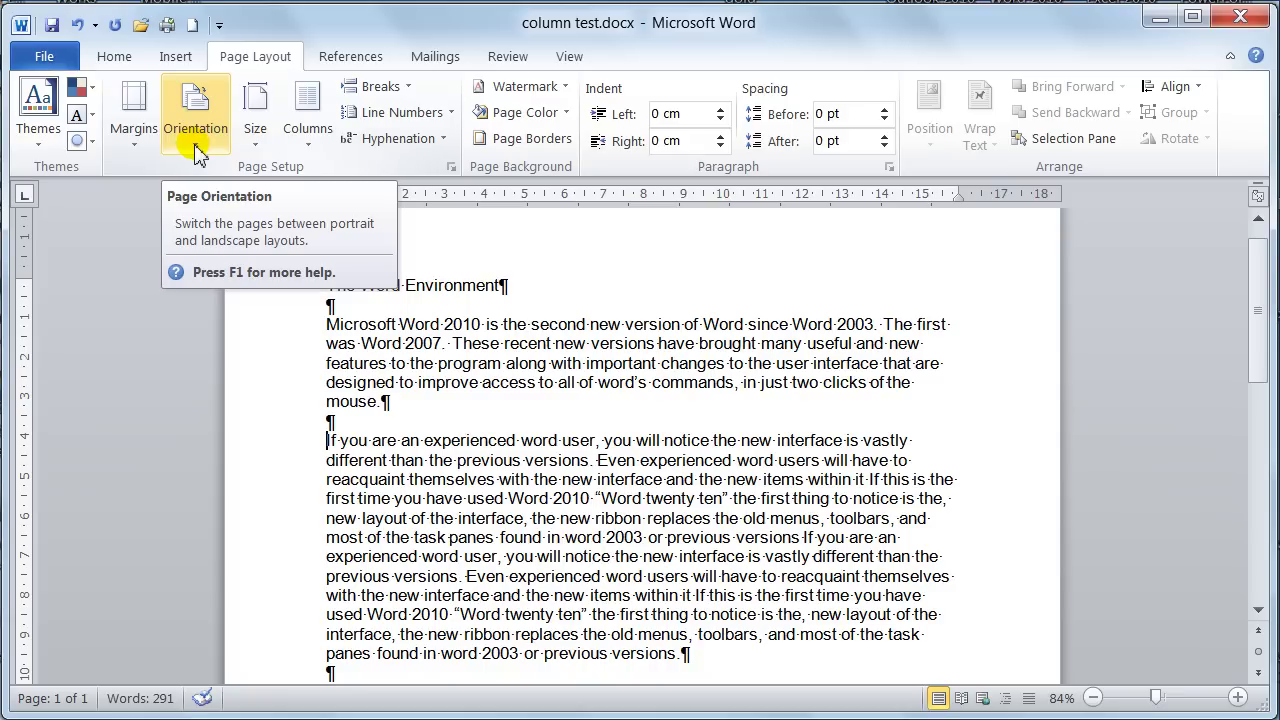
{"action": "left_click", "coordinate": [198, 150]}
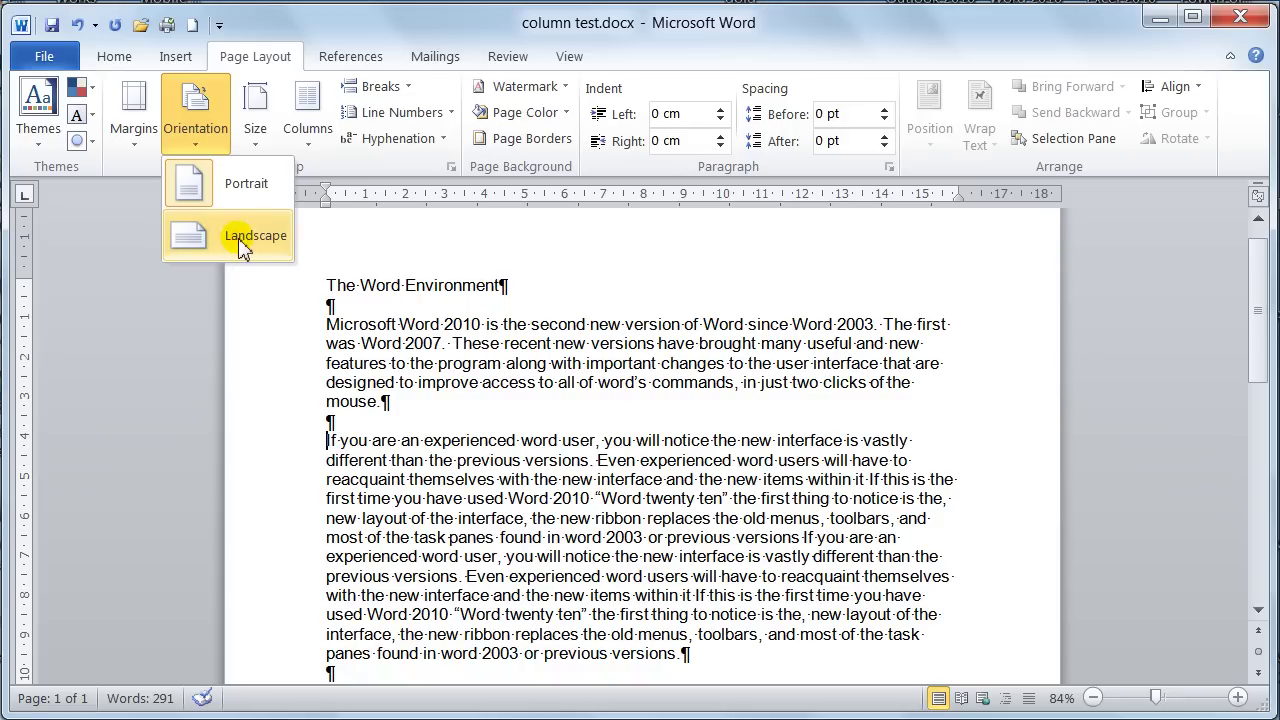
{"action": "left_click", "coordinate": [255, 140]}
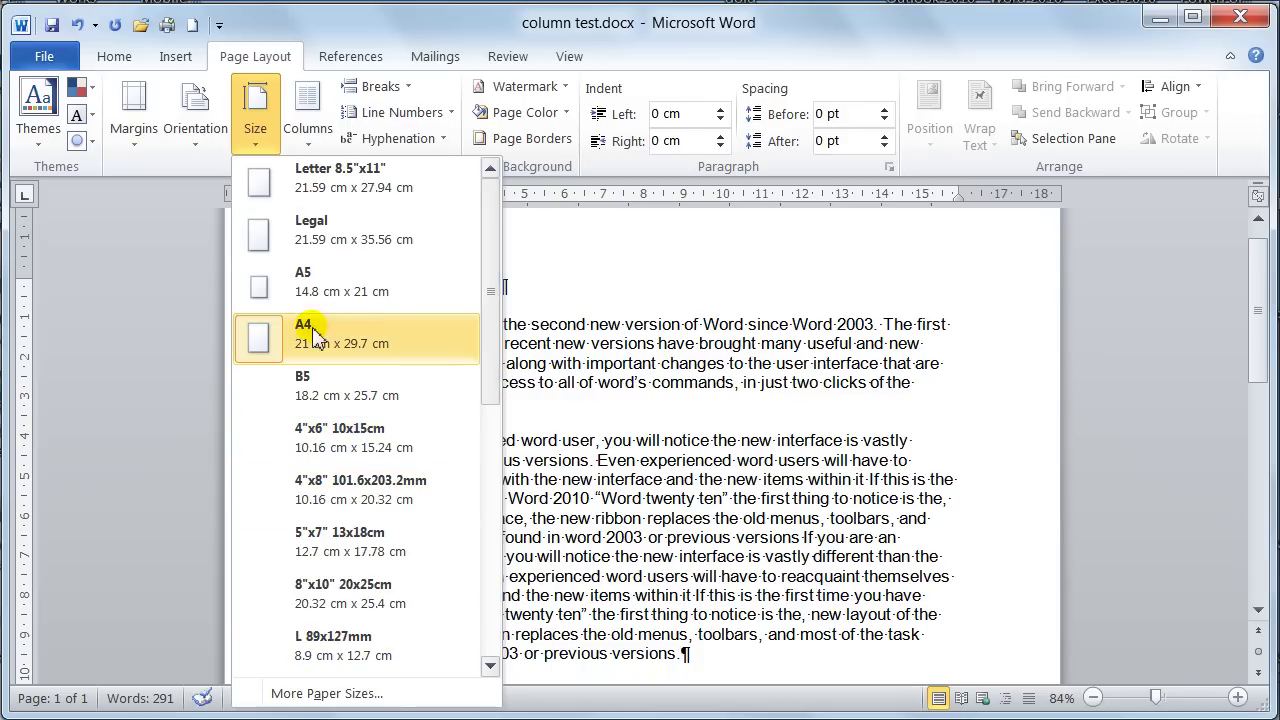
{"action": "left_click", "coordinate": [264, 342]}
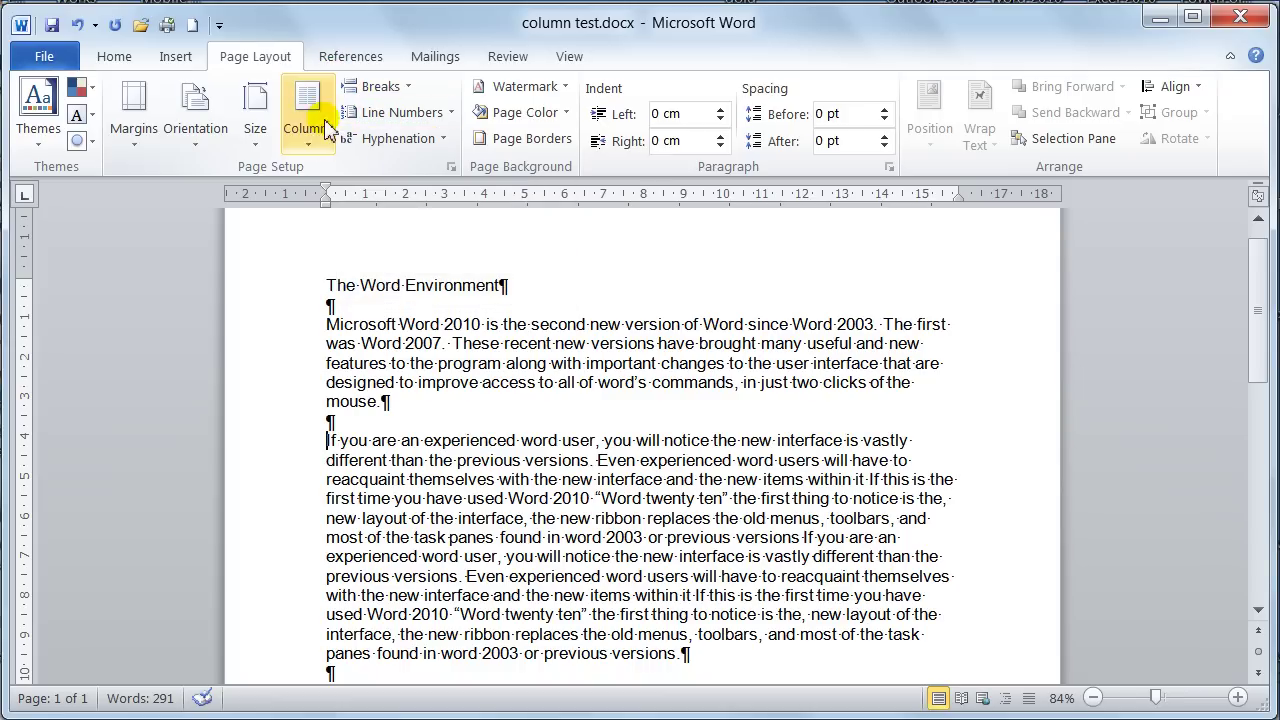
{"action": "left_click", "coordinate": [385, 86]}
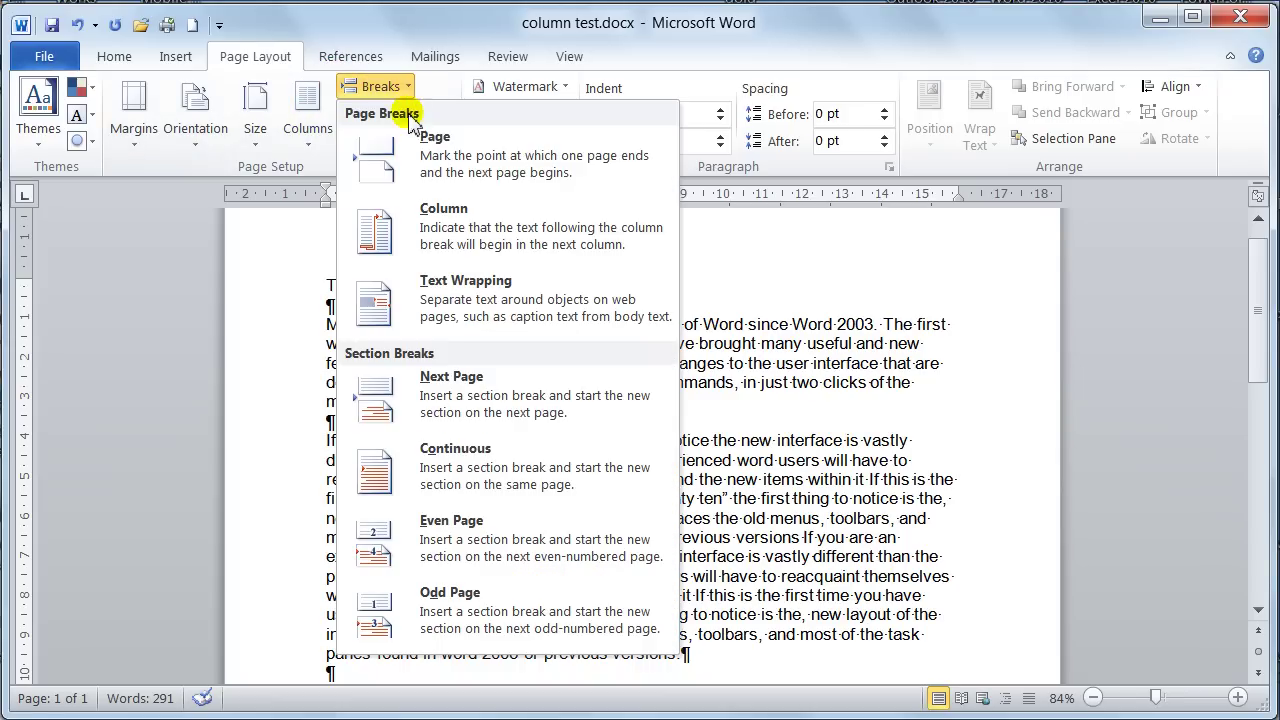
{"action": "left_click", "coordinate": [405, 90]}
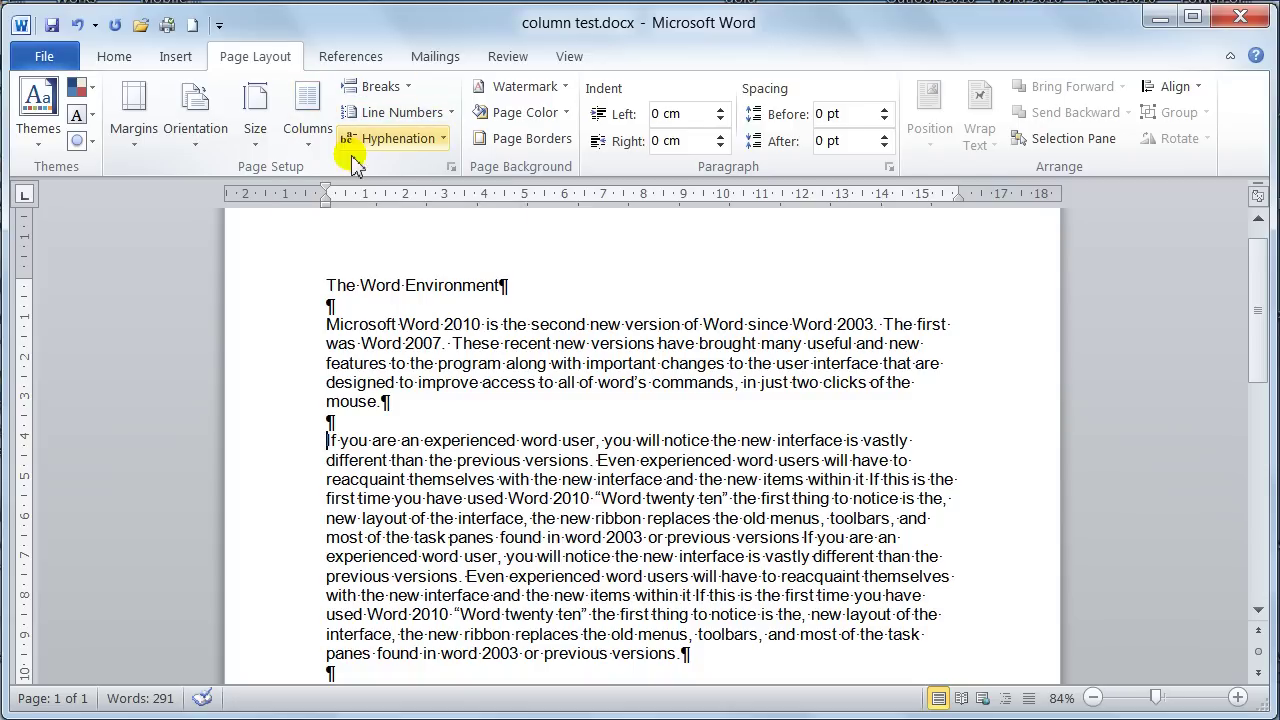
Step: Try continuous line numbering on the document and set line numbers back to None
{"action": "left_click", "coordinate": [451, 120]}
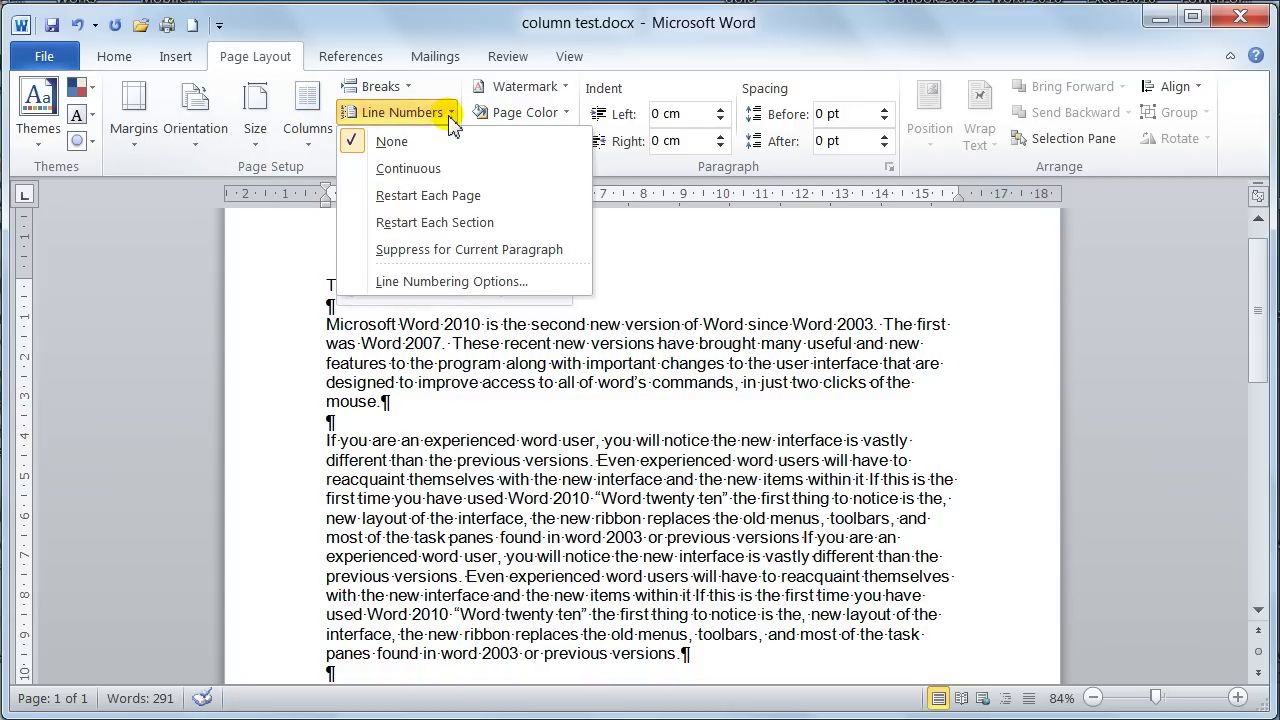
{"action": "left_click", "coordinate": [428, 172]}
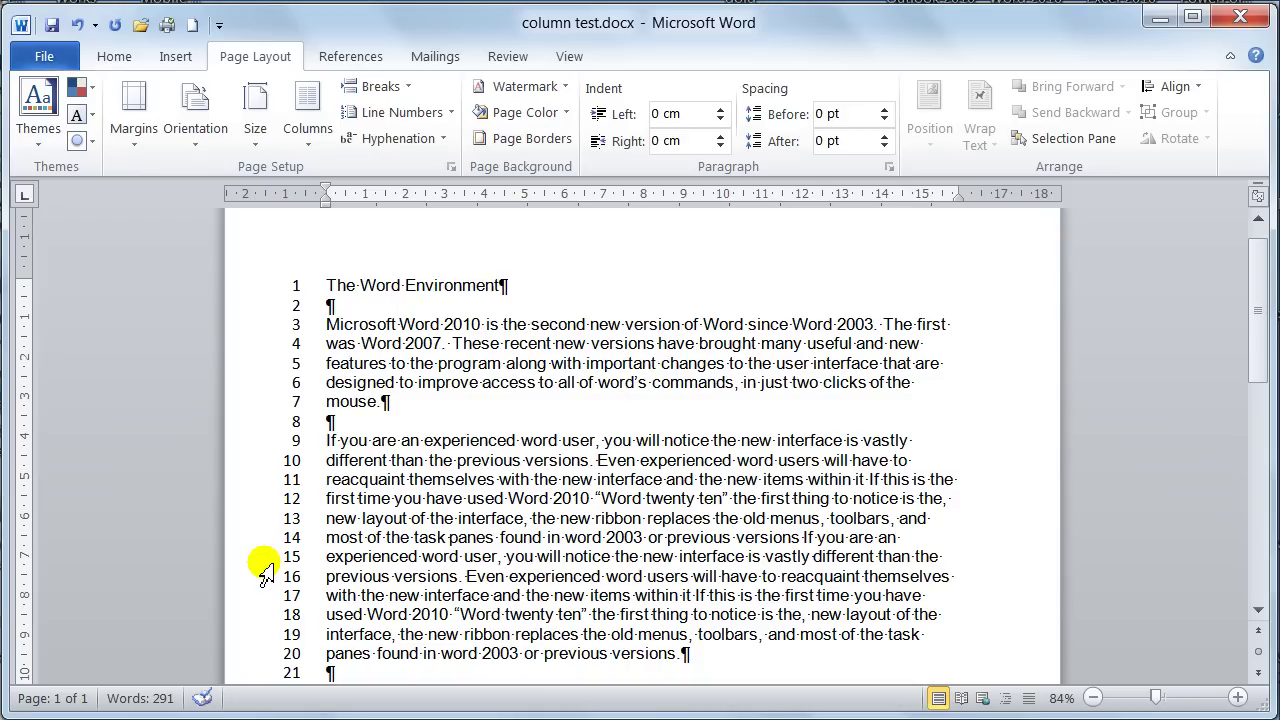
{"action": "left_click", "coordinate": [452, 113]}
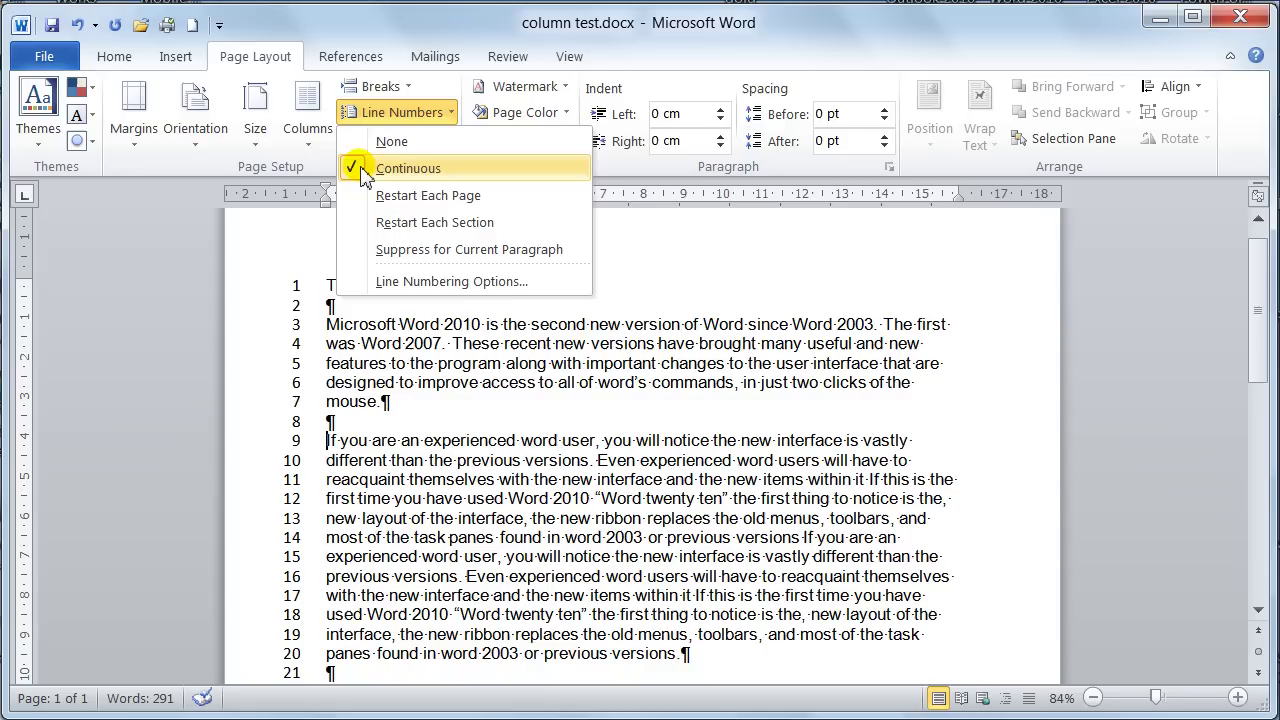
{"action": "left_click", "coordinate": [389, 141]}
Step: Check the available hyphenation options and keep hyphenation set to None
{"action": "left_click", "coordinate": [392, 138]}
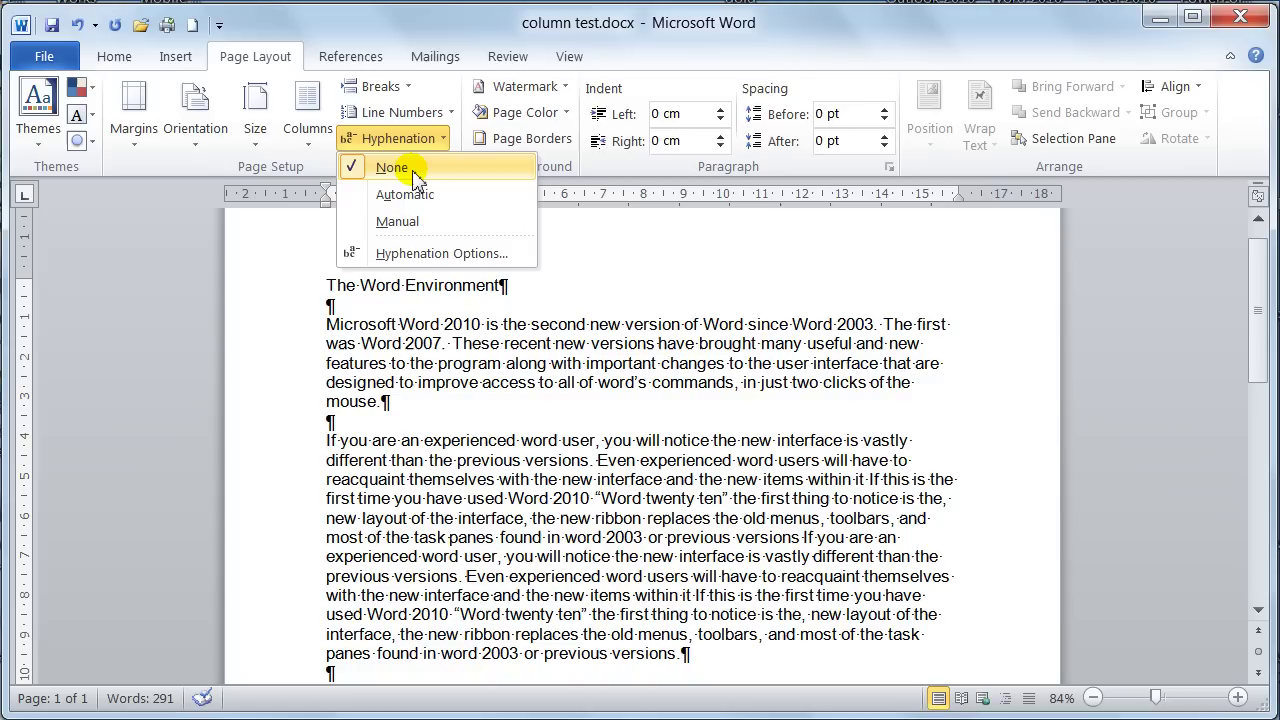
{"action": "left_click", "coordinate": [413, 175]}
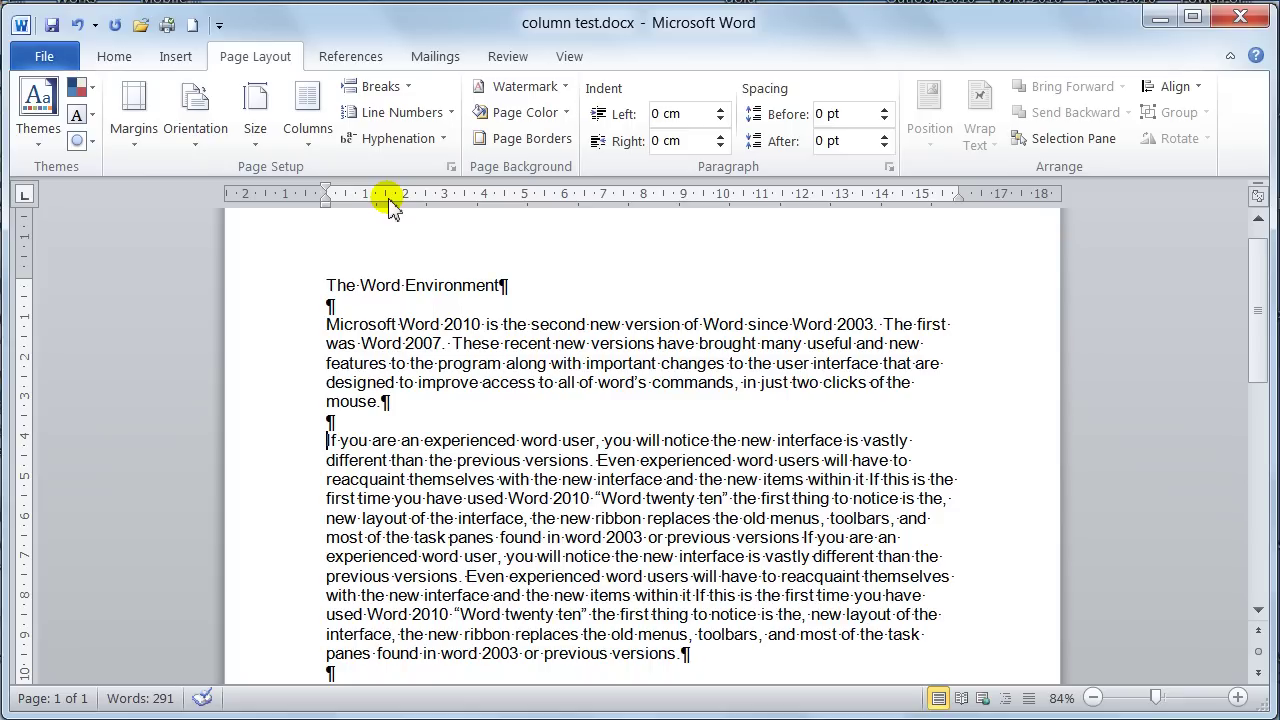
Step: Open the full Page Setup settings and look over the layout, paper and margin options
{"action": "left_click", "coordinate": [451, 167]}
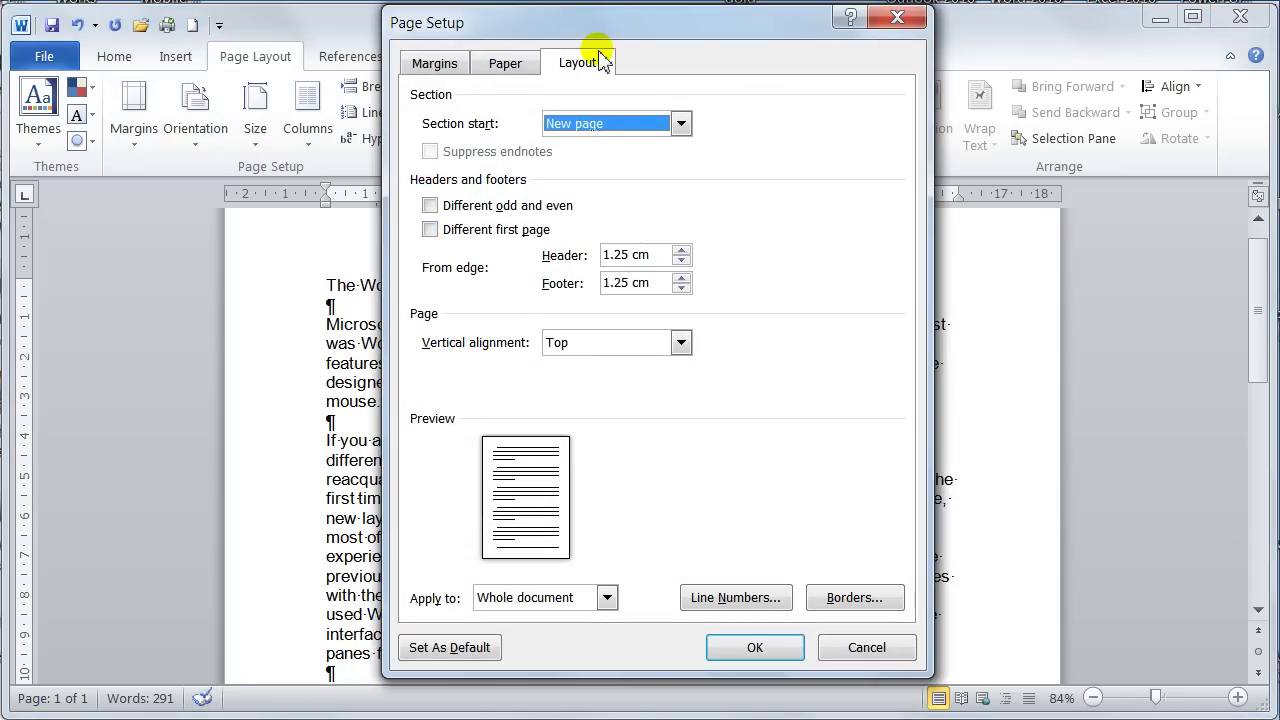
{"action": "mouse_move", "coordinate": [620, 30]}
{"action": "left_mouse_down"}
{"action": "mouse_move", "coordinate": [634, 106]}
{"action": "mouse_move", "coordinate": [643, 38]}
{"action": "left_mouse_up"}
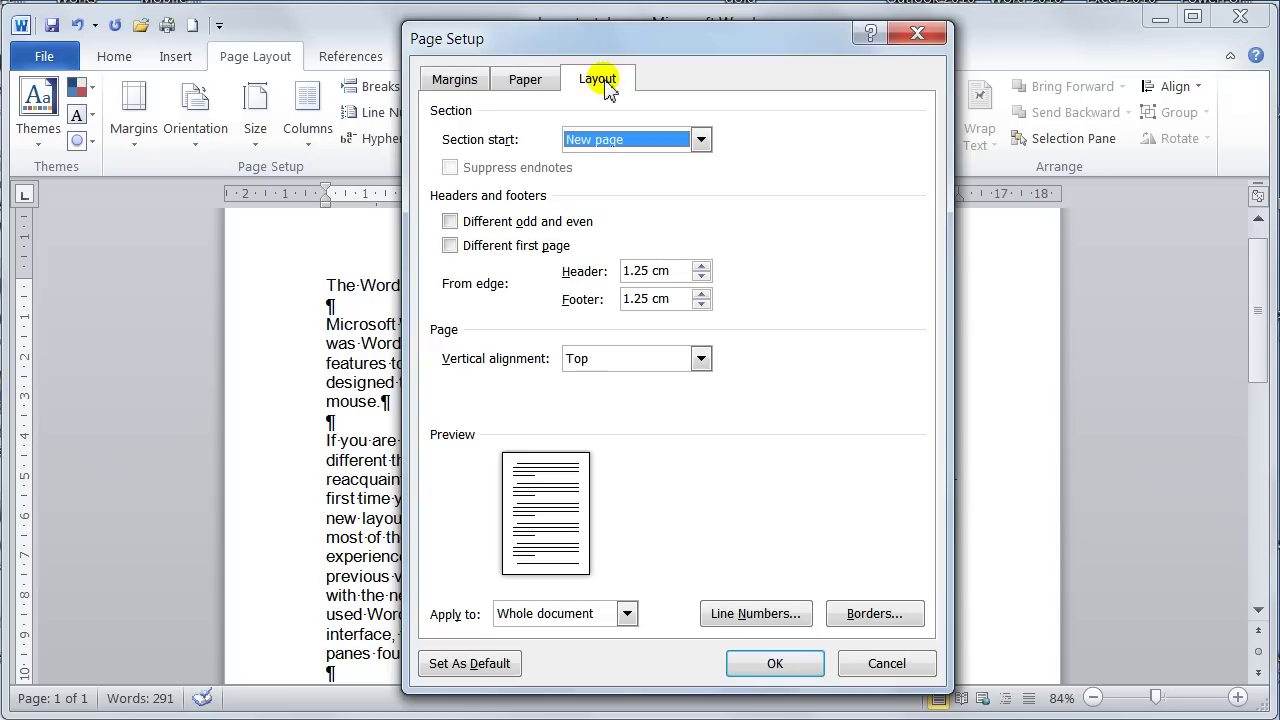
{"action": "left_click", "coordinate": [526, 84]}
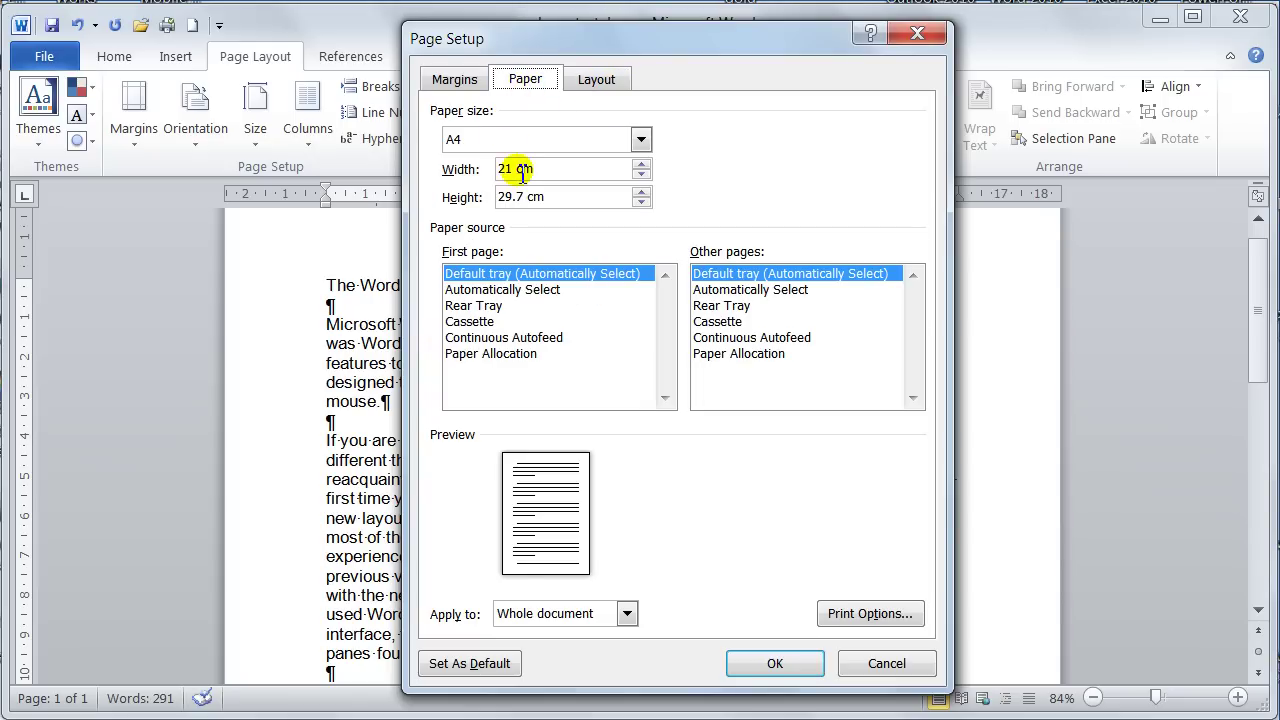
{"action": "left_click", "coordinate": [452, 80]}
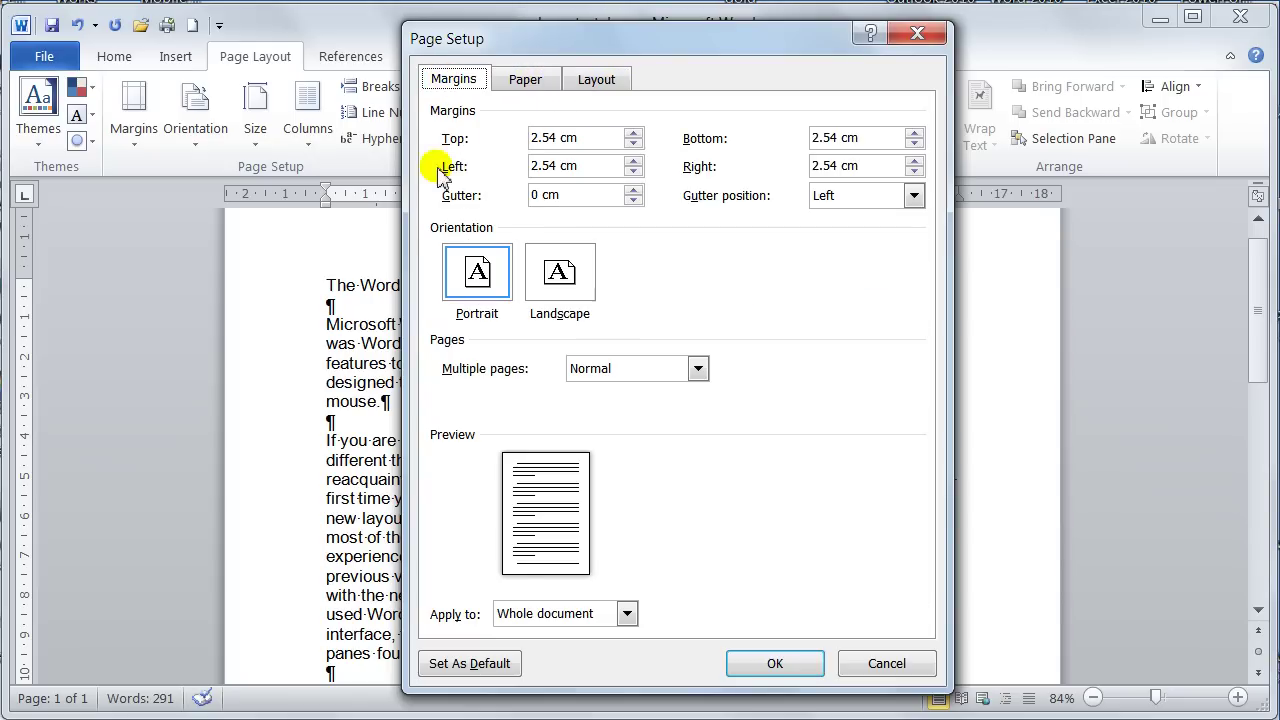
Step: Try larger and smaller top margins such as 2.8 cm and 2.2 cm, and restore the top margin to 2.54 cm
{"action": "left_click", "coordinate": [633, 133]}
{"action": "left_click", "coordinate": [633, 133]}
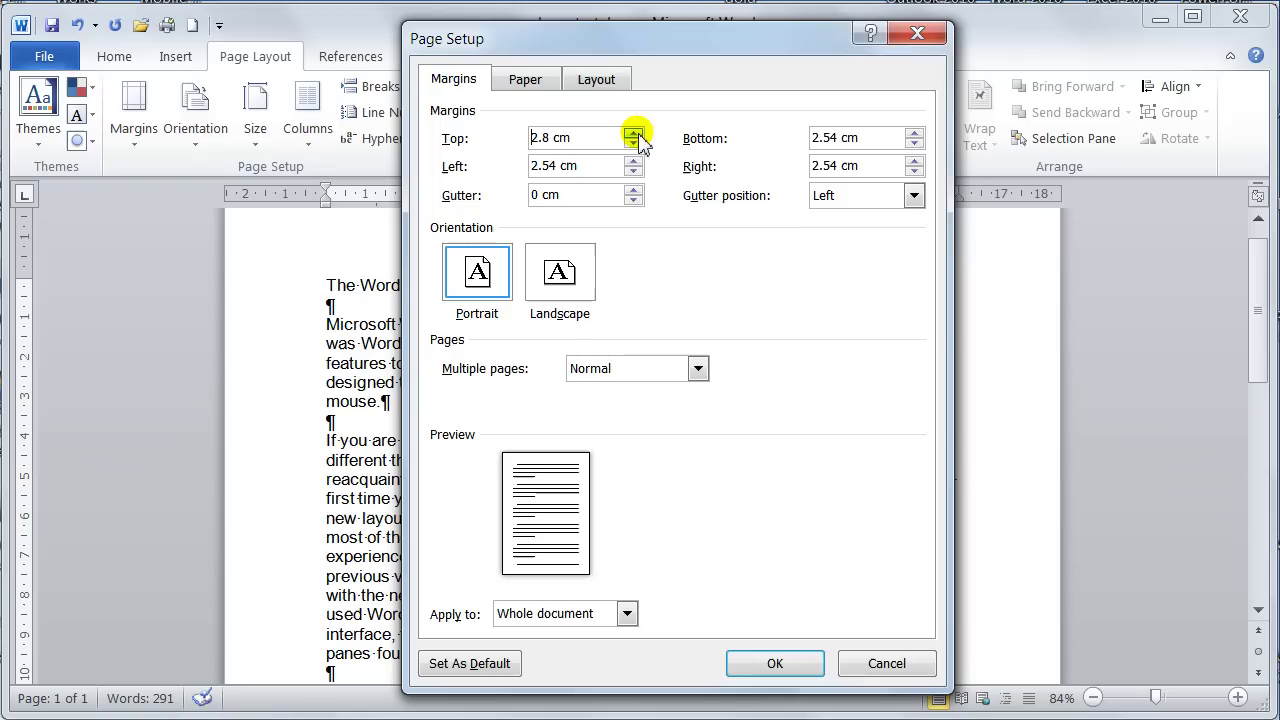
{"action": "left_click", "coordinate": [635, 135]}
{"action": "left_click", "coordinate": [634, 143]}
{"action": "left_click", "coordinate": [634, 143]}
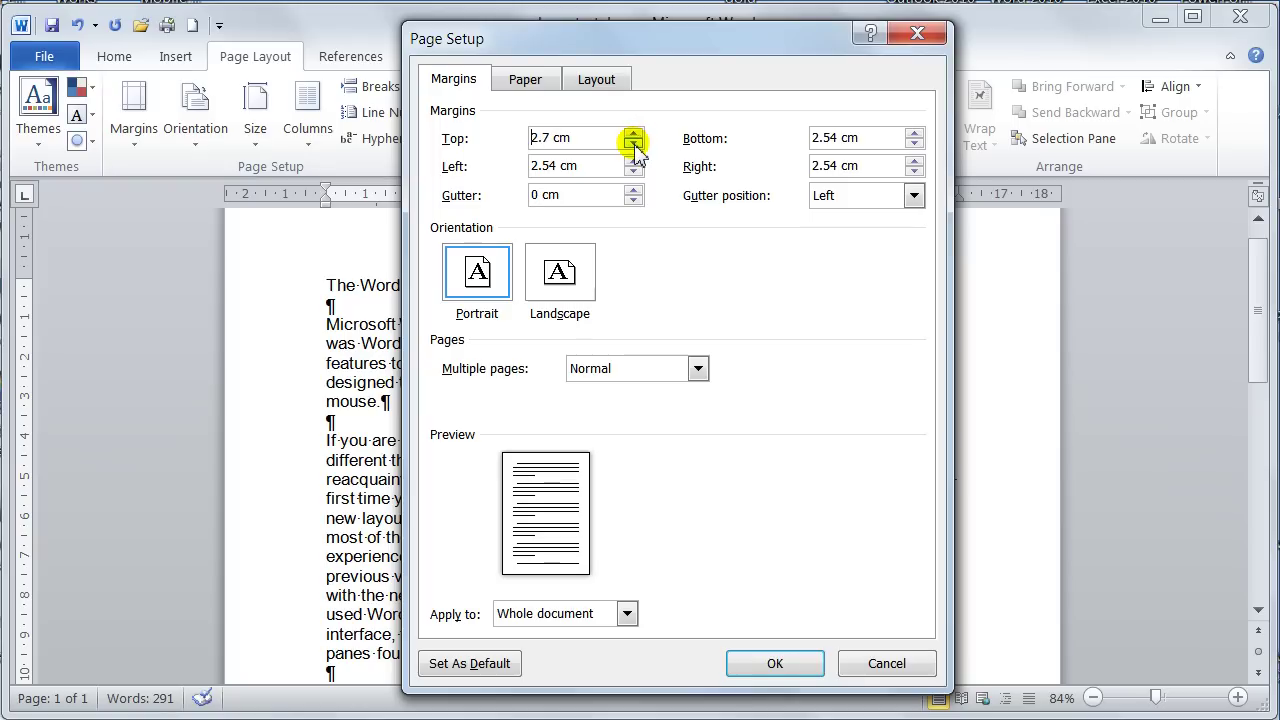
{"action": "left_click", "coordinate": [634, 143]}
{"action": "left_click", "coordinate": [634, 143]}
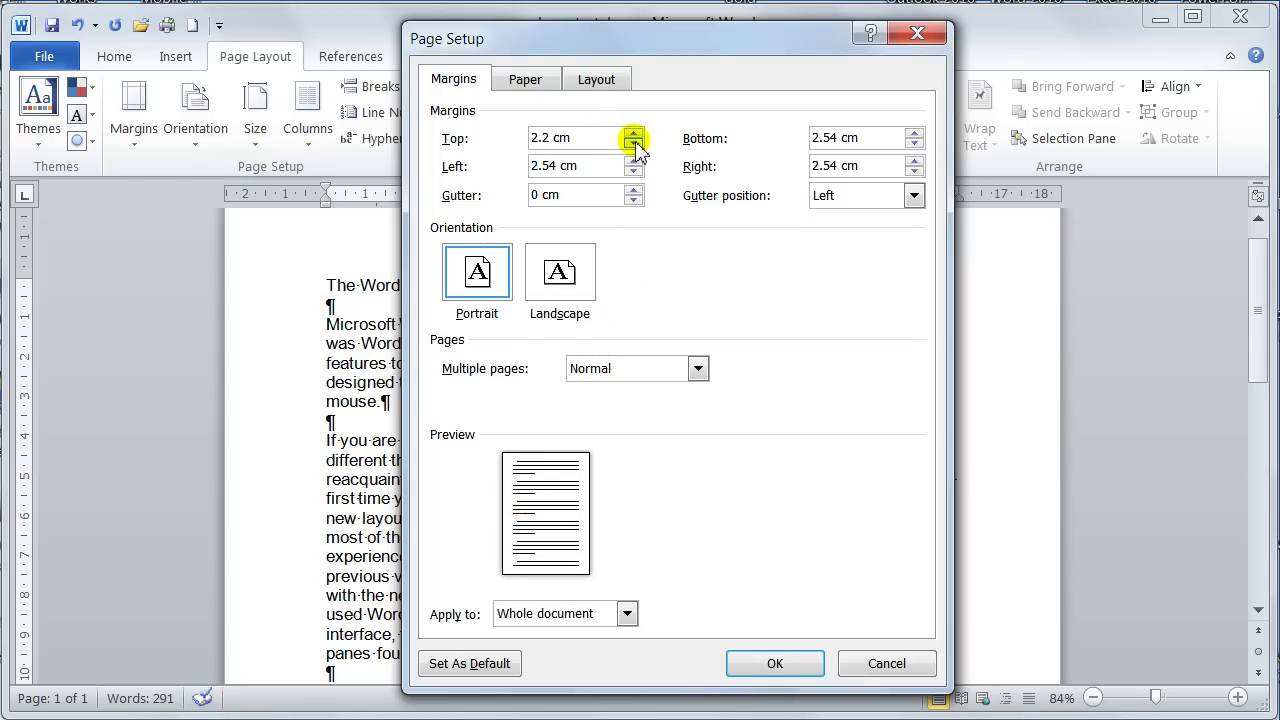
{"action": "left_click", "coordinate": [545, 138]}
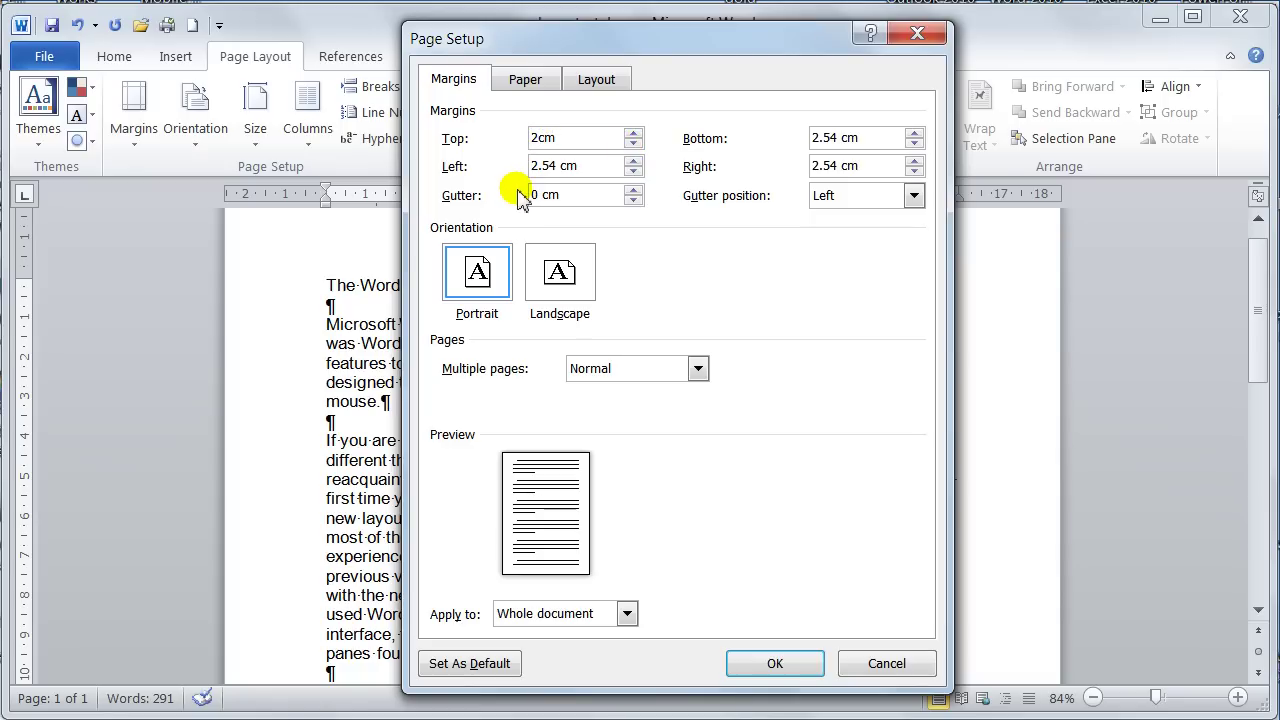
{"action": "type", "text": ".54"}
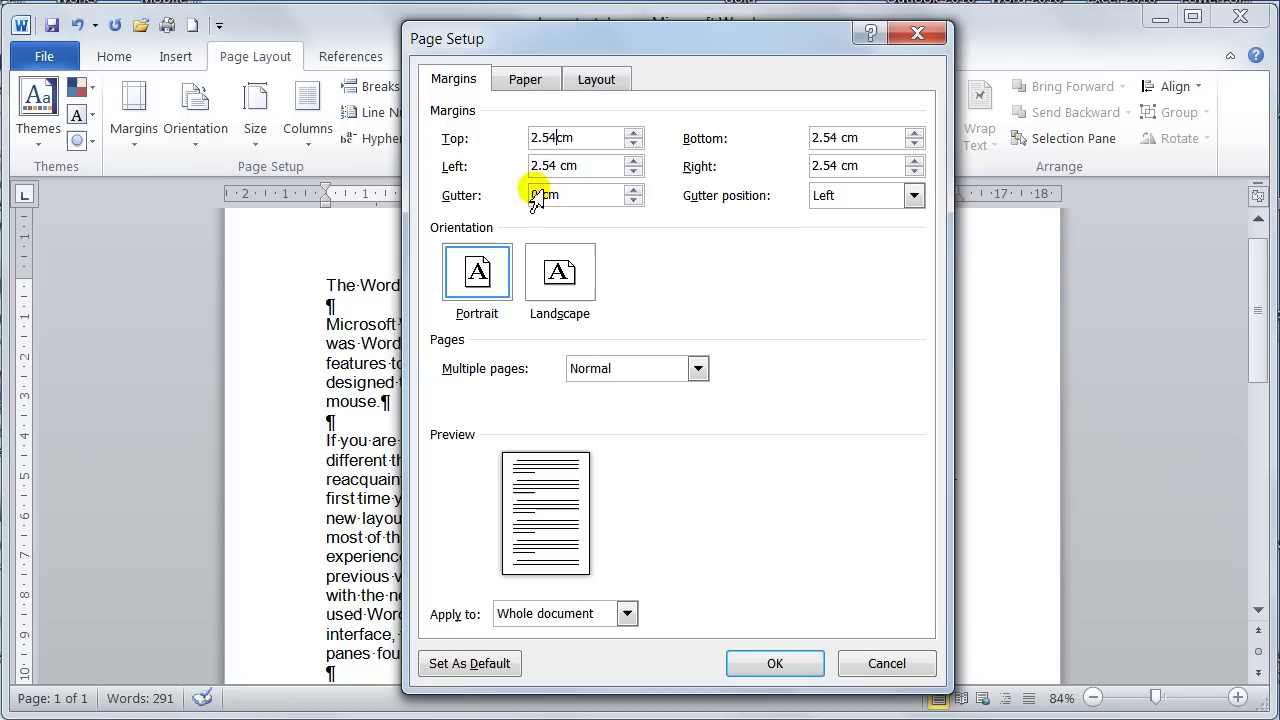
Step: Try a left margin of 3 cm and restore it to 2.54 cm
{"action": "left_click", "coordinate": [598, 164]}
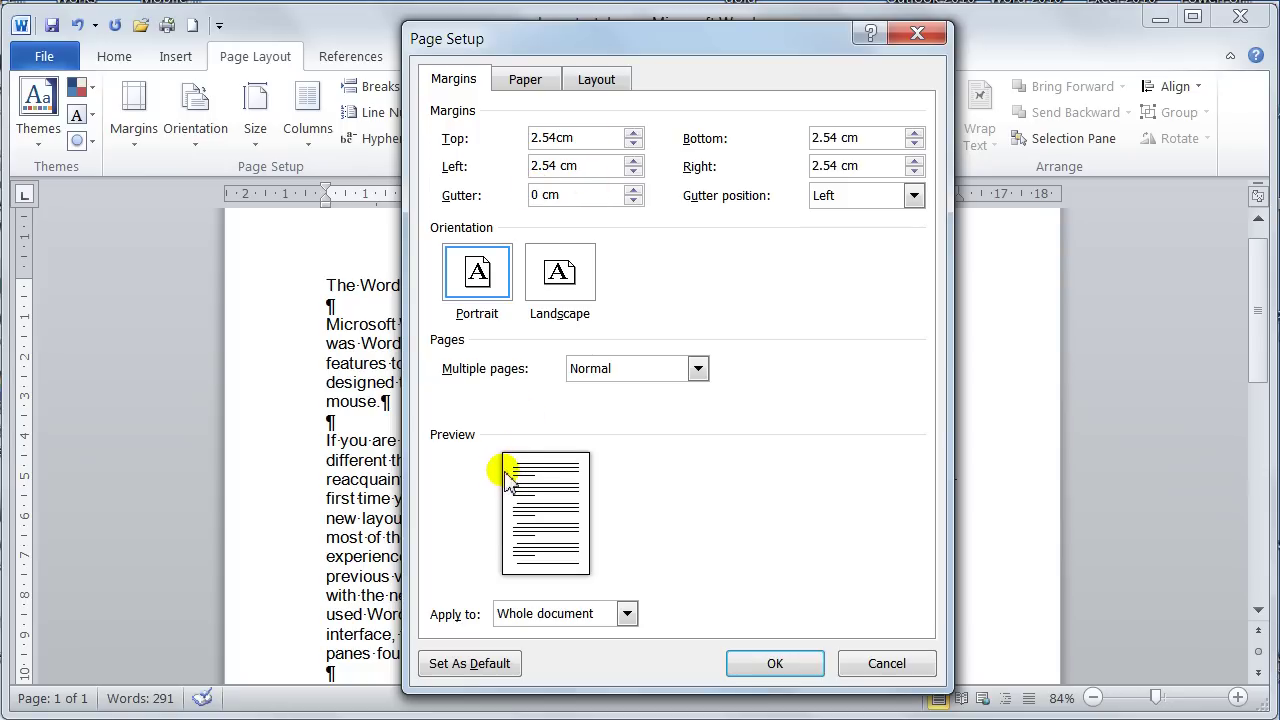
{"action": "left_click", "coordinate": [634, 161]}
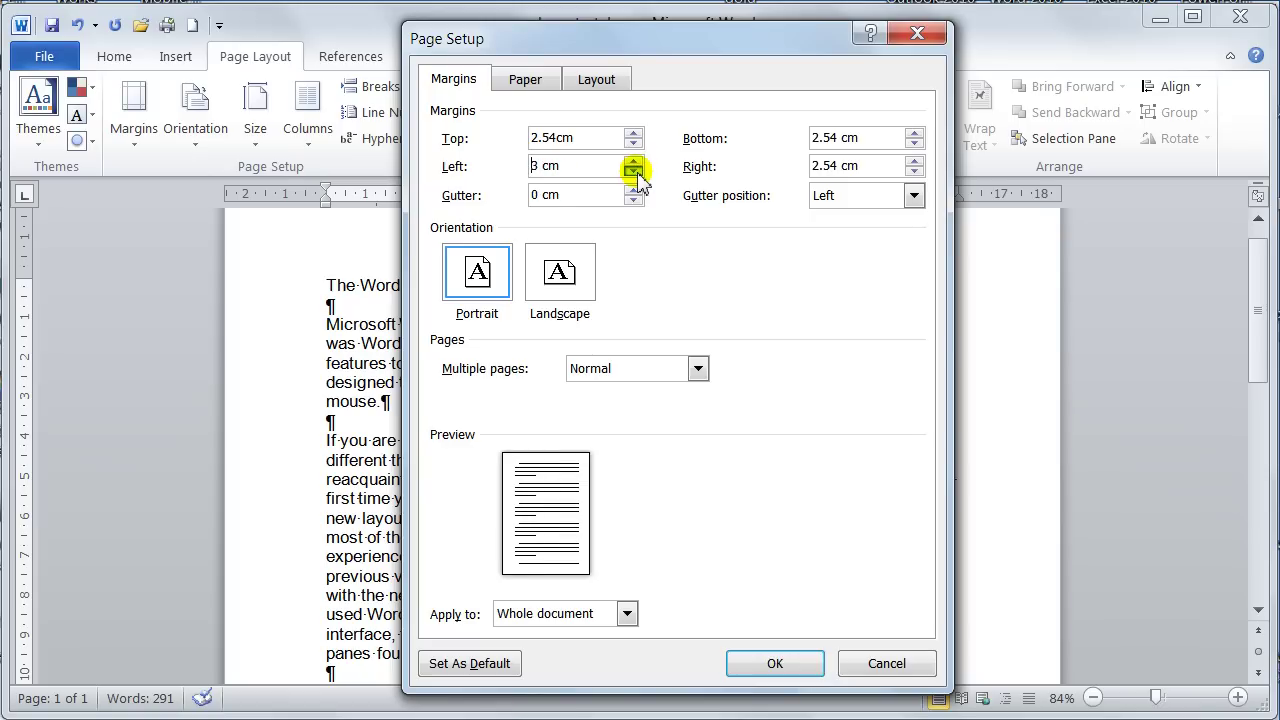
{"action": "double_click", "coordinate": [553, 168]}
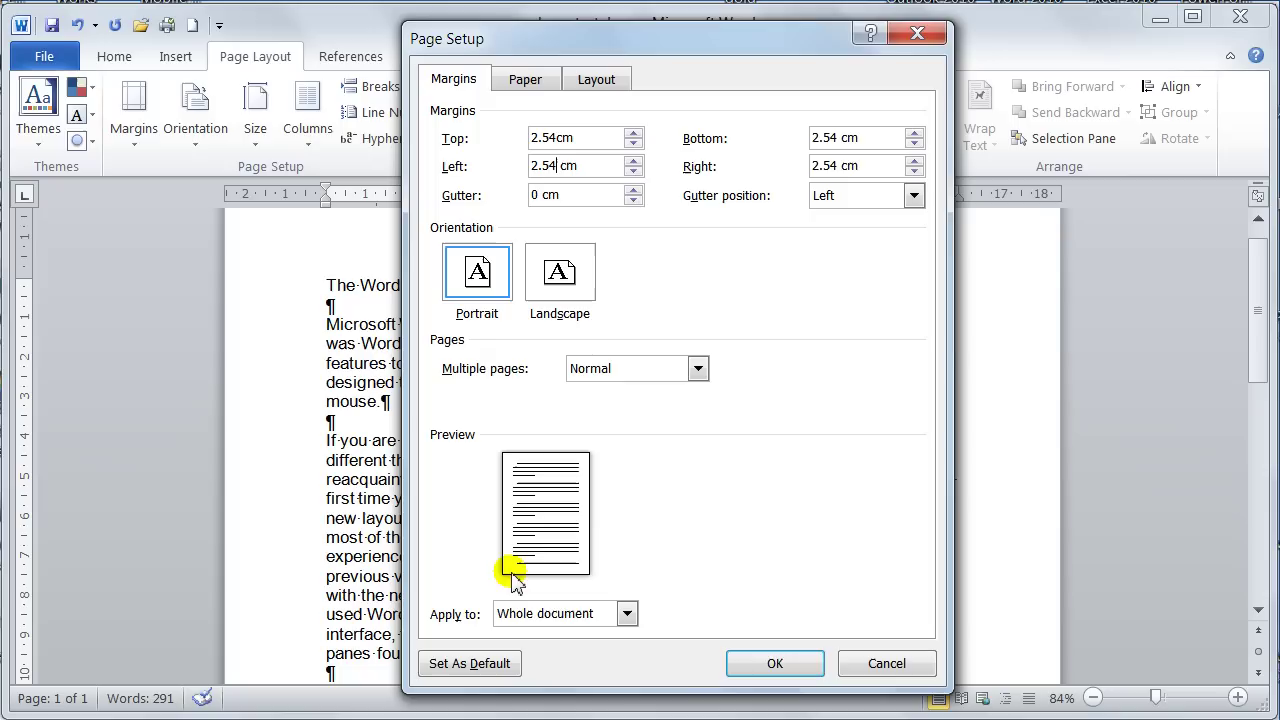
Step: Set the gutter to 3.9 cm, and try the Top gutter position before returning it to Left
{"action": "left_click", "coordinate": [633, 190]}
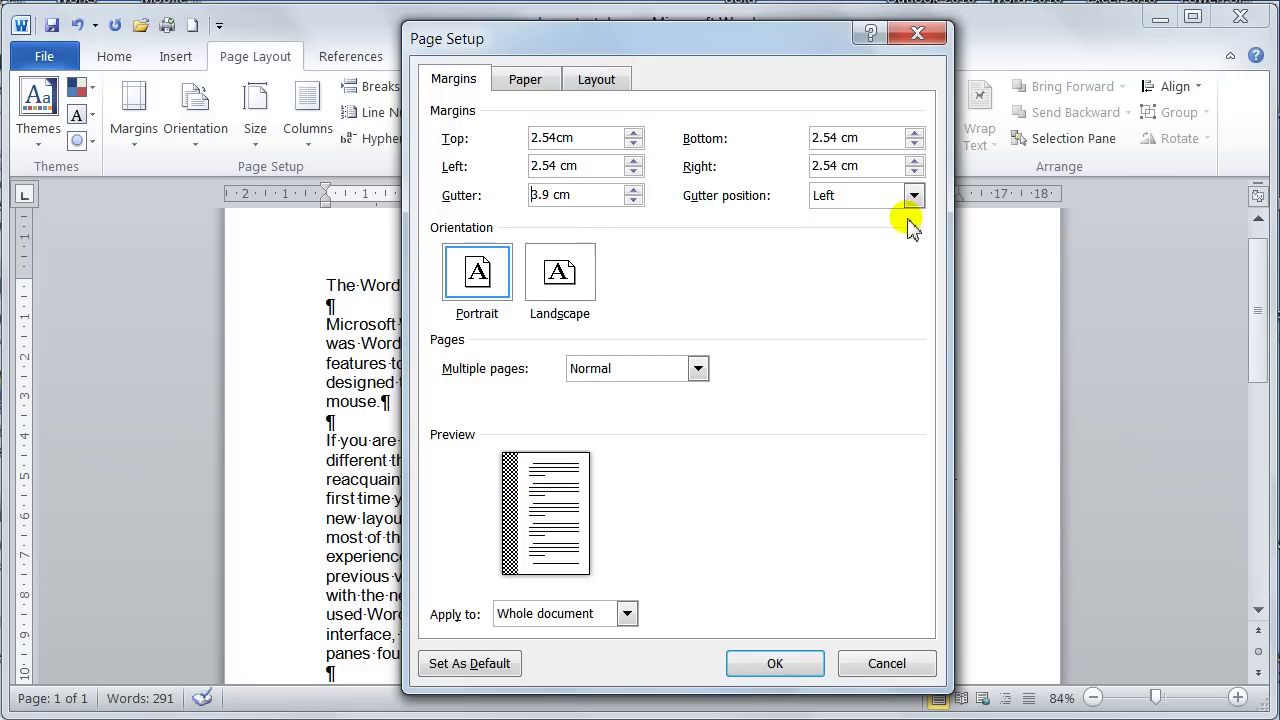
{"action": "left_click", "coordinate": [836, 197]}
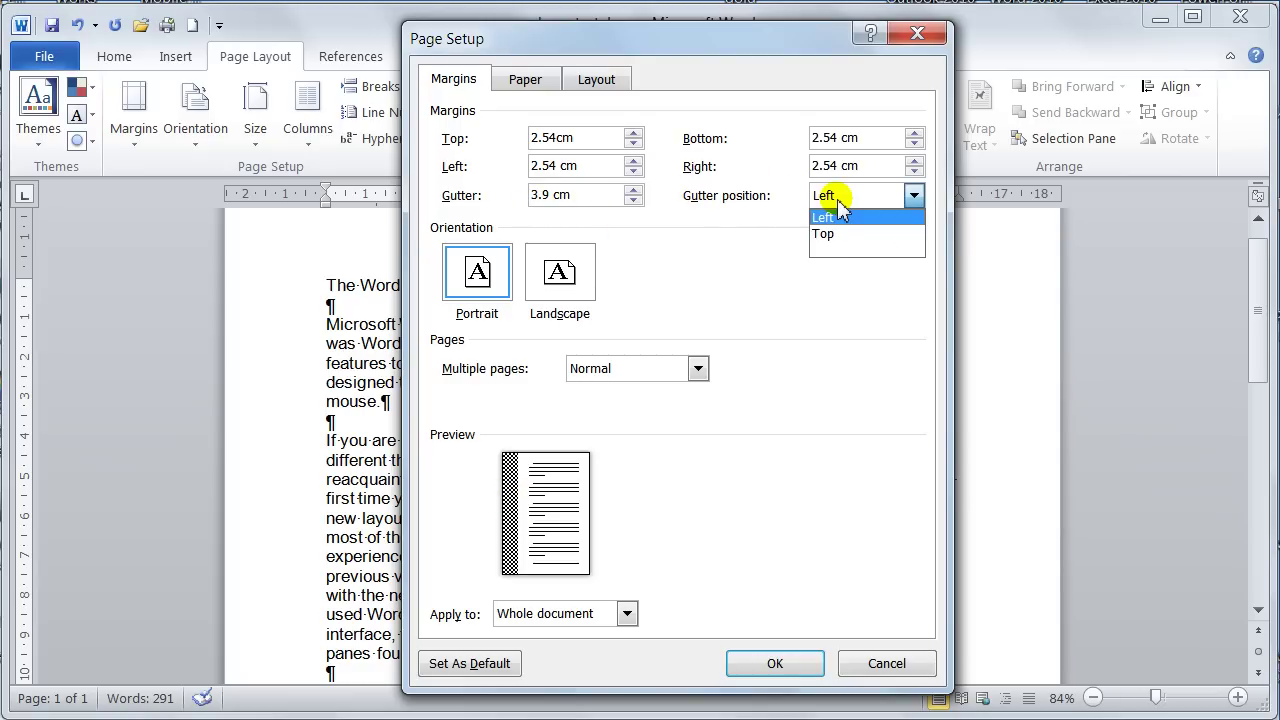
{"action": "left_click", "coordinate": [836, 231]}
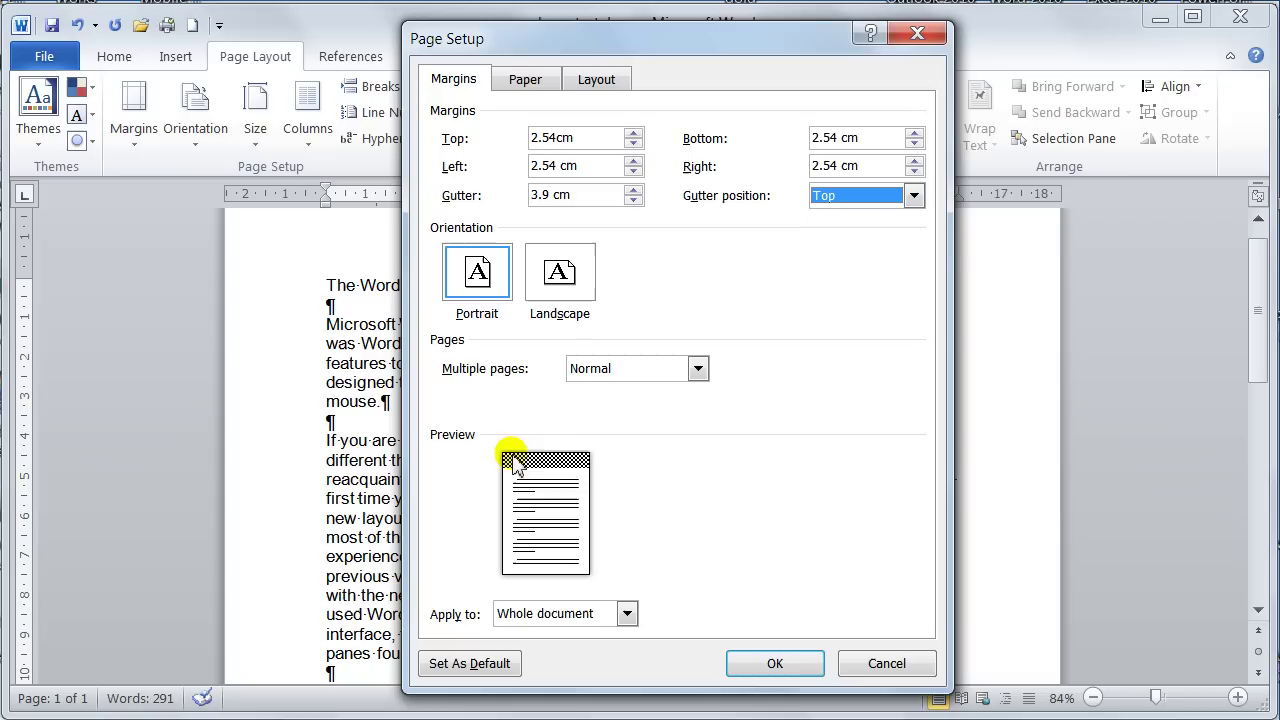
{"action": "left_click", "coordinate": [849, 198]}
{"action": "left_click", "coordinate": [838, 219]}
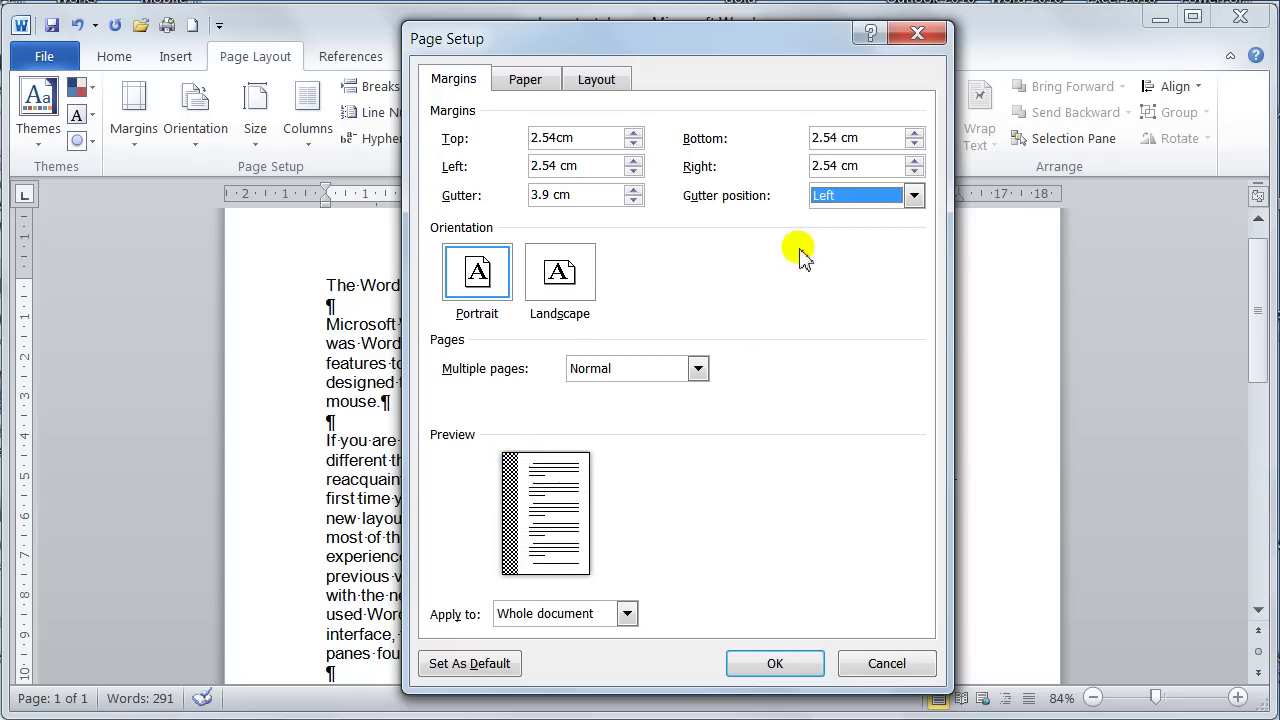
Step: Reset the gutter width to 0 cm
{"action": "double_click", "coordinate": [553, 197]}
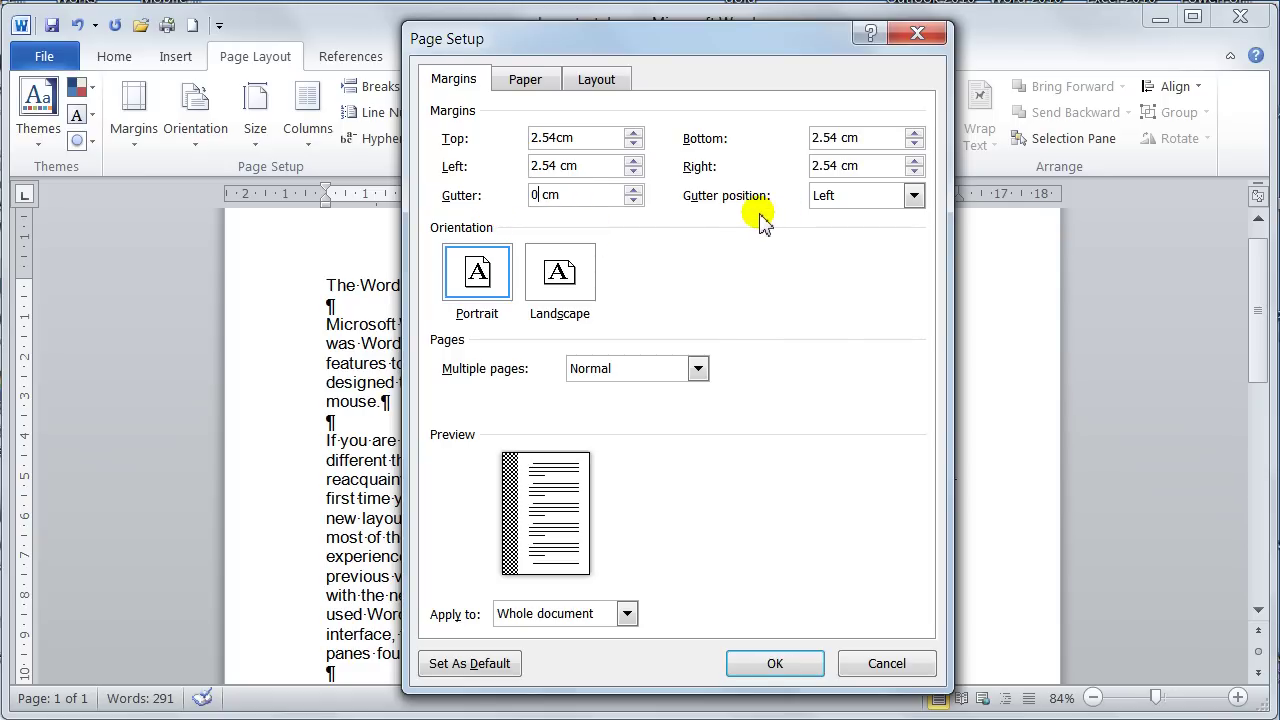
{"action": "type", "text": "0"}
{"action": "key", "text": "Tab"}
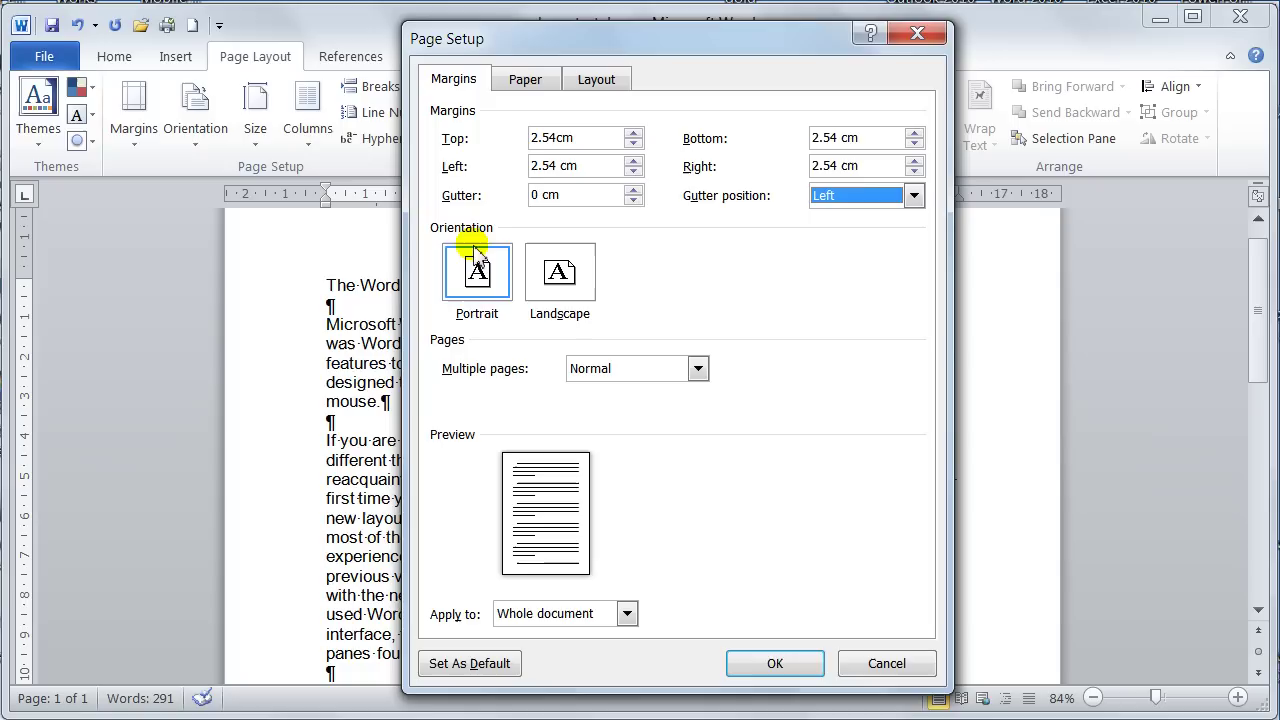
Step: Try landscape orientation in the page setup and switch back to portrait
{"action": "left_click", "coordinate": [563, 283]}
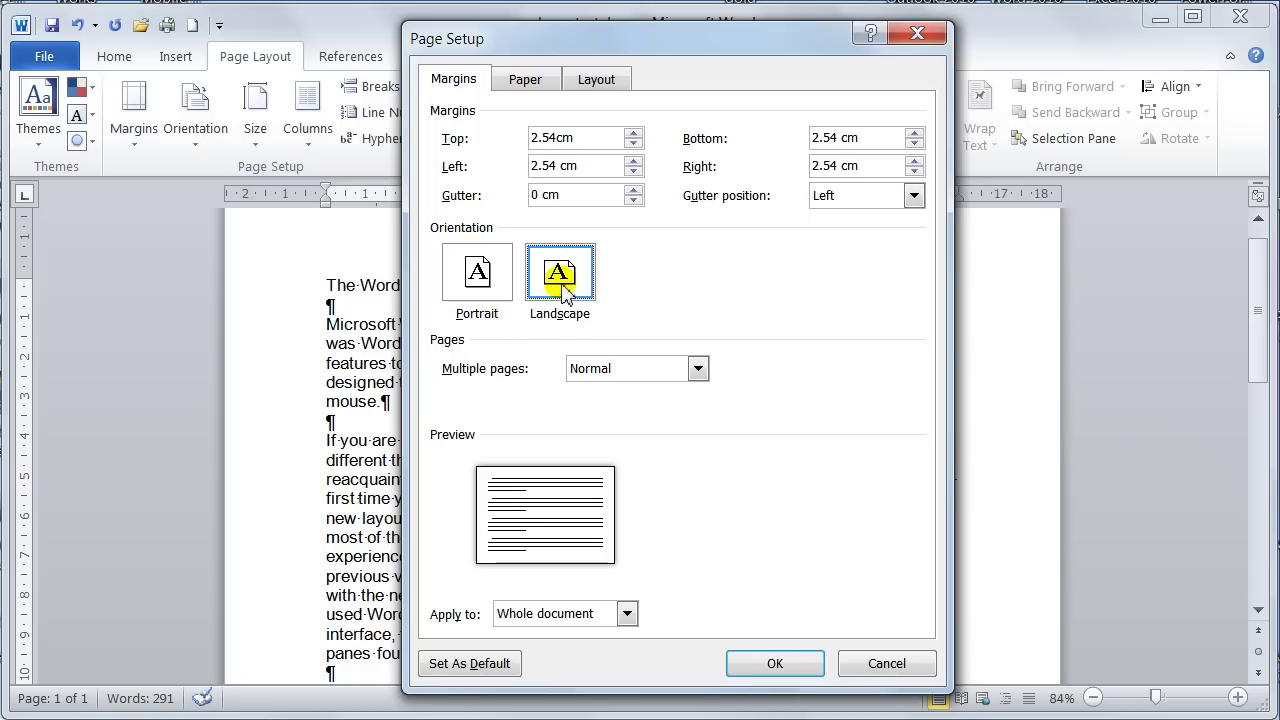
{"action": "left_click", "coordinate": [485, 285]}
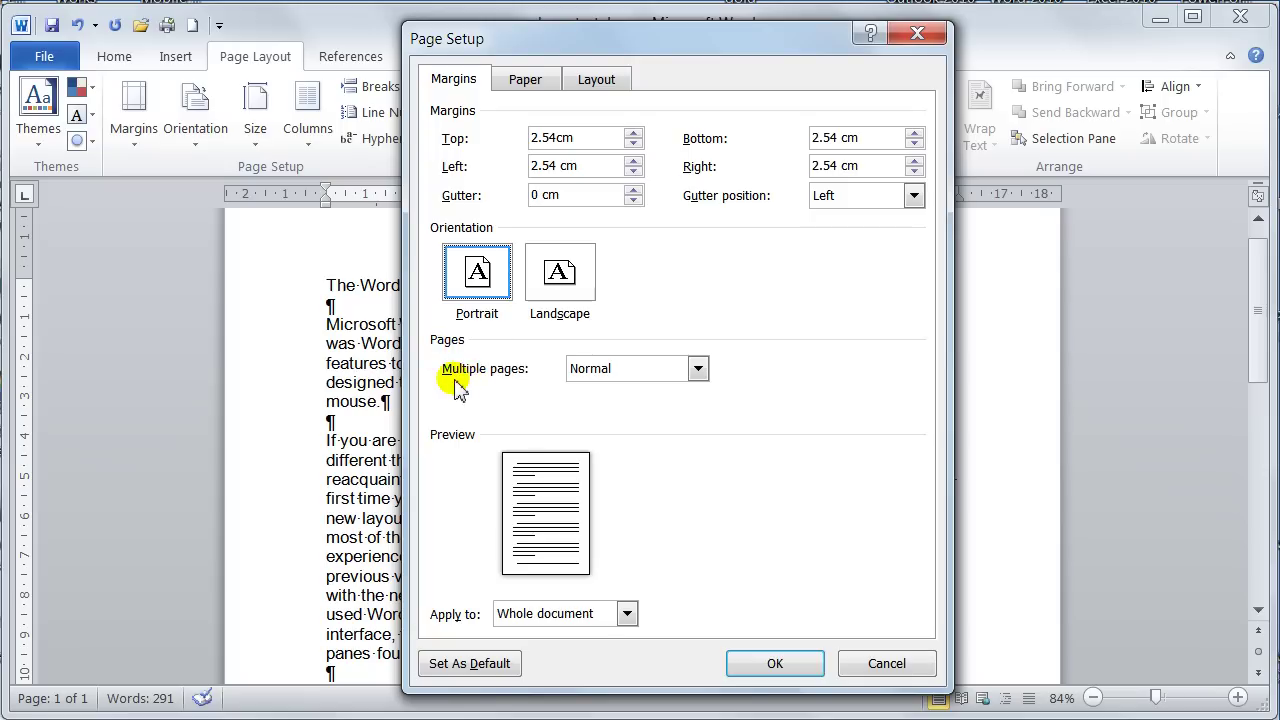
Step: Try Mirror margins, 2 pages per sheet and Book fold before returning the multiple pages setting to Normal, applied to the whole document
{"action": "left_click", "coordinate": [595, 375]}
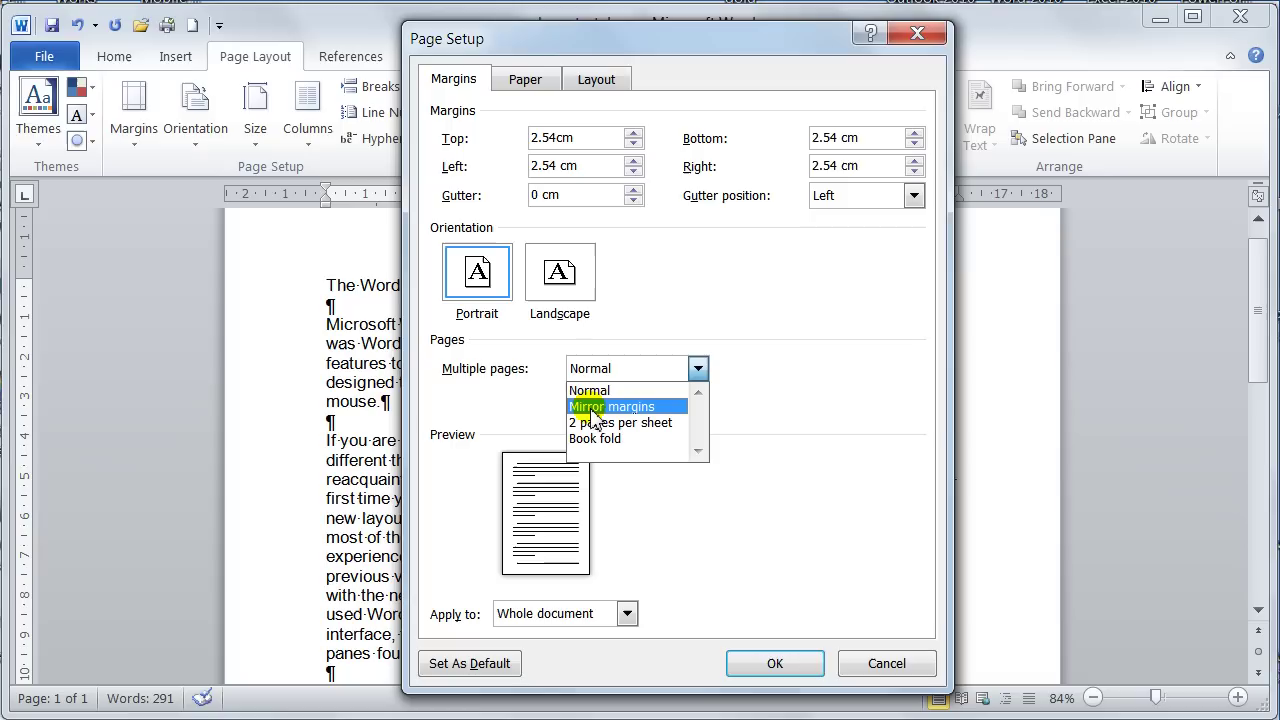
{"action": "left_click", "coordinate": [593, 408]}
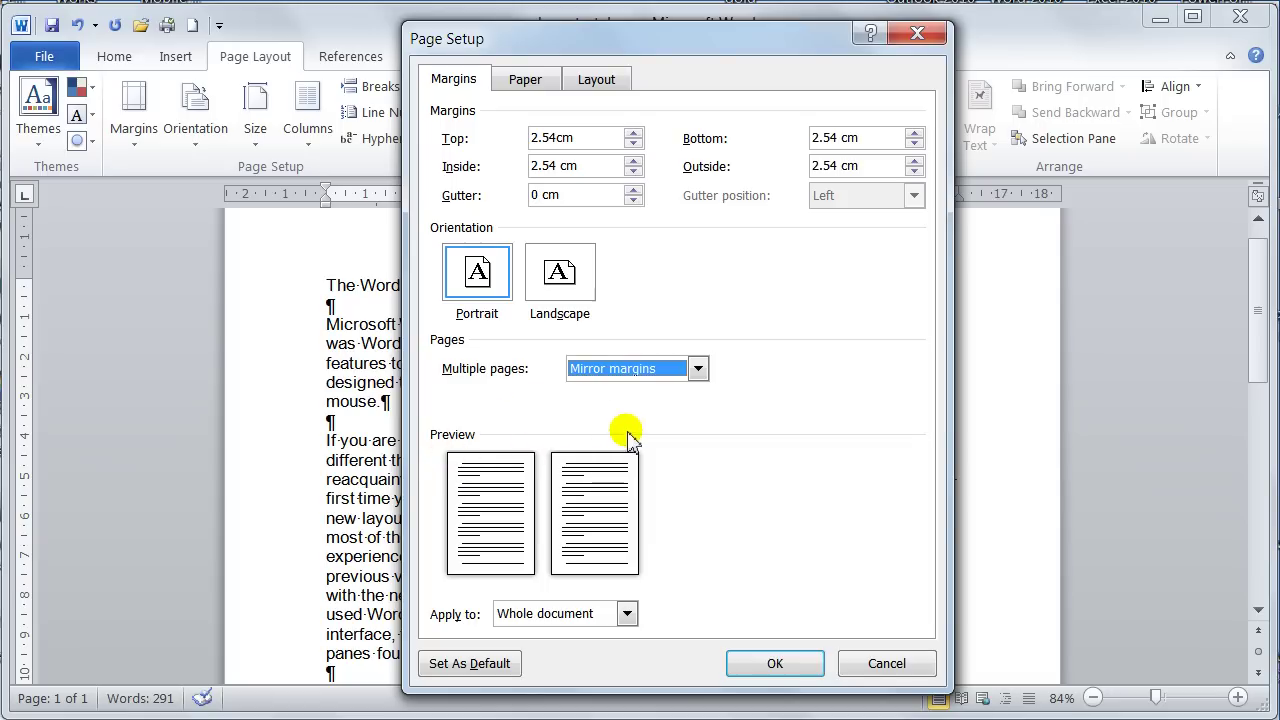
{"action": "left_click", "coordinate": [695, 369]}
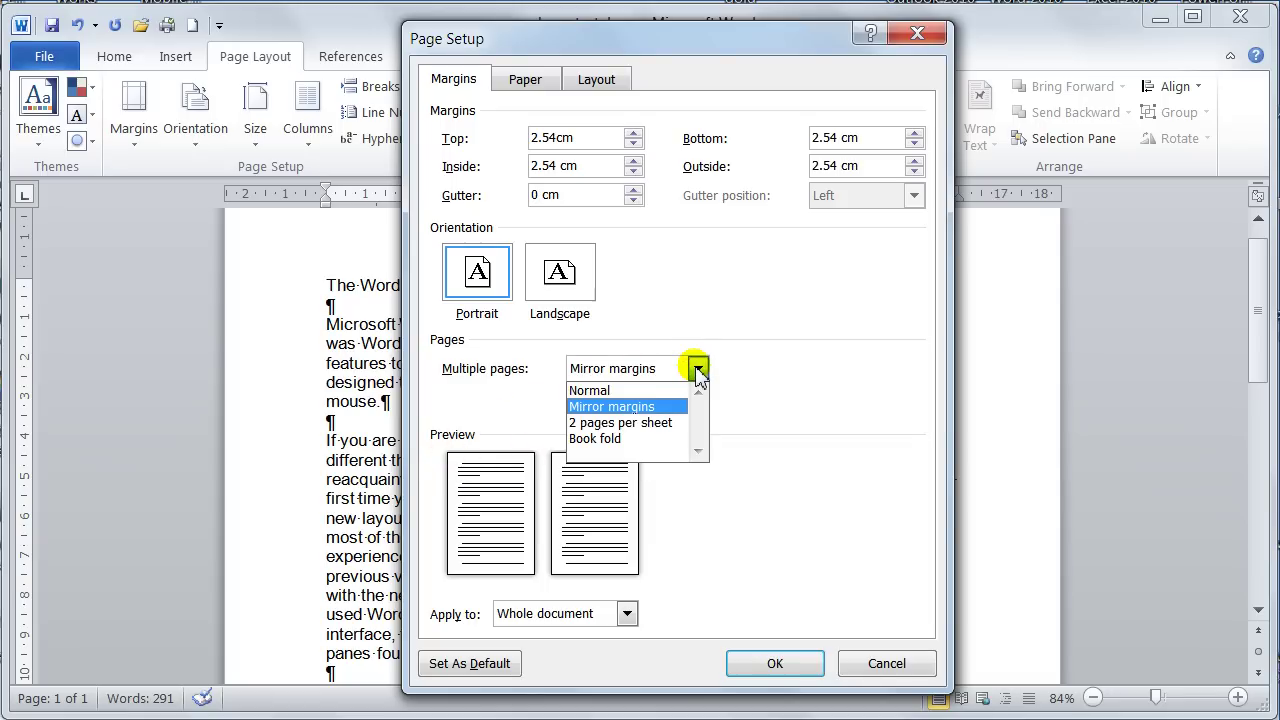
{"action": "left_click", "coordinate": [608, 423]}
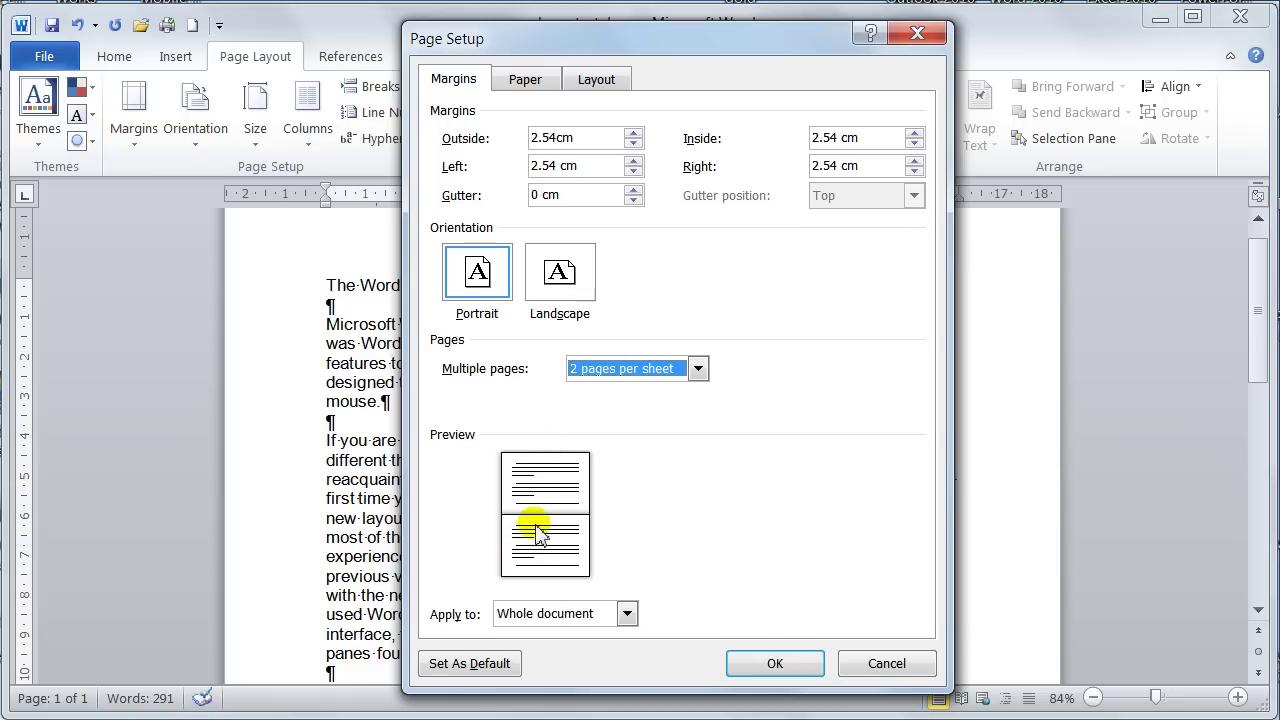
{"action": "left_click", "coordinate": [684, 370]}
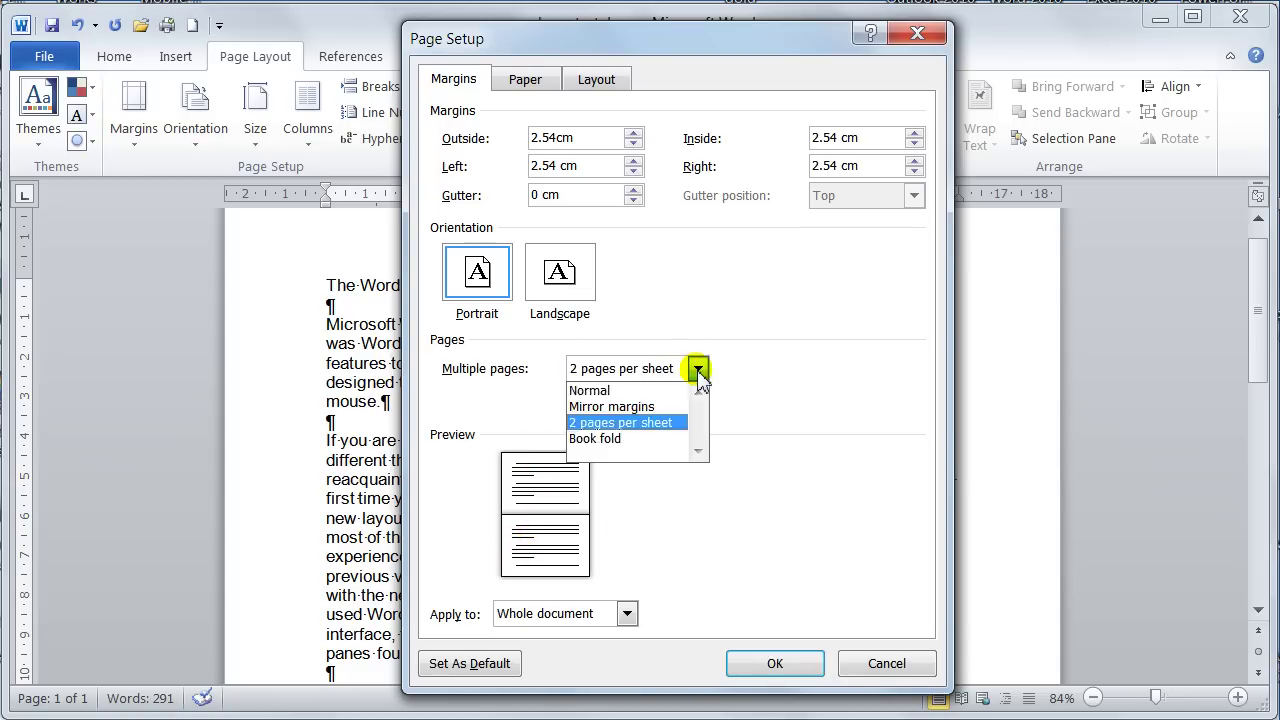
{"action": "left_click", "coordinate": [618, 440]}
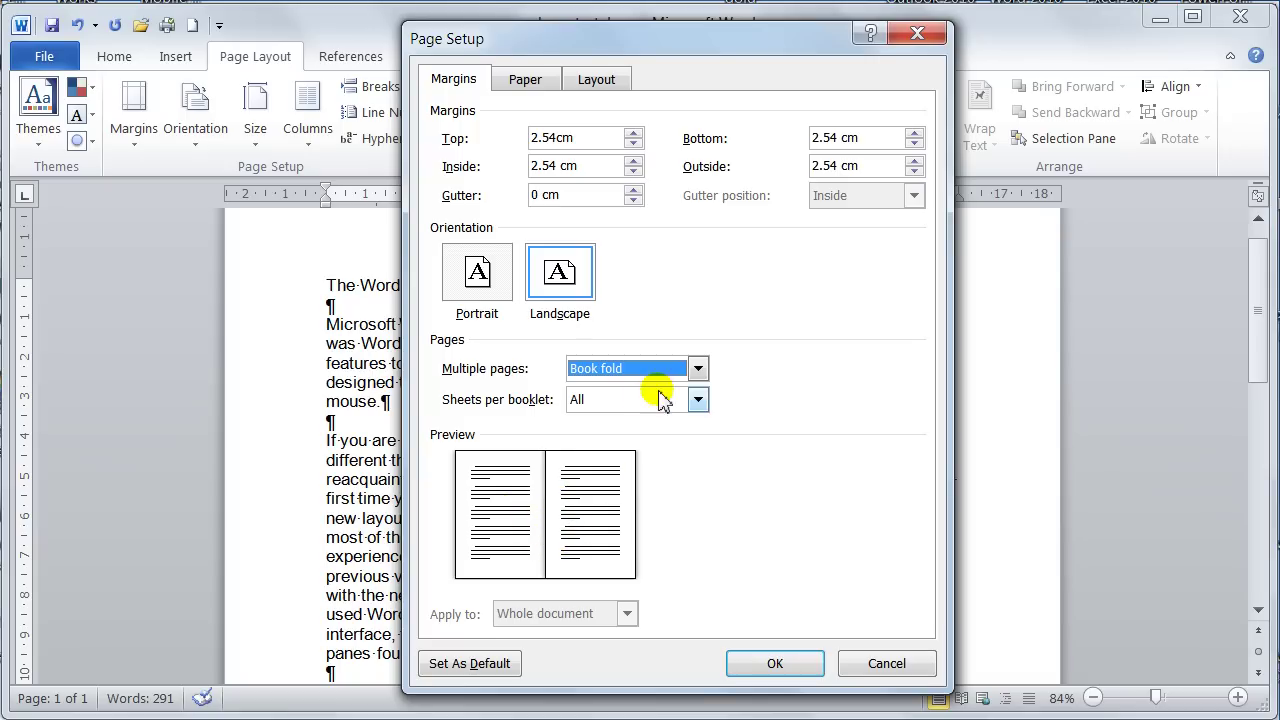
{"action": "left_click", "coordinate": [697, 368]}
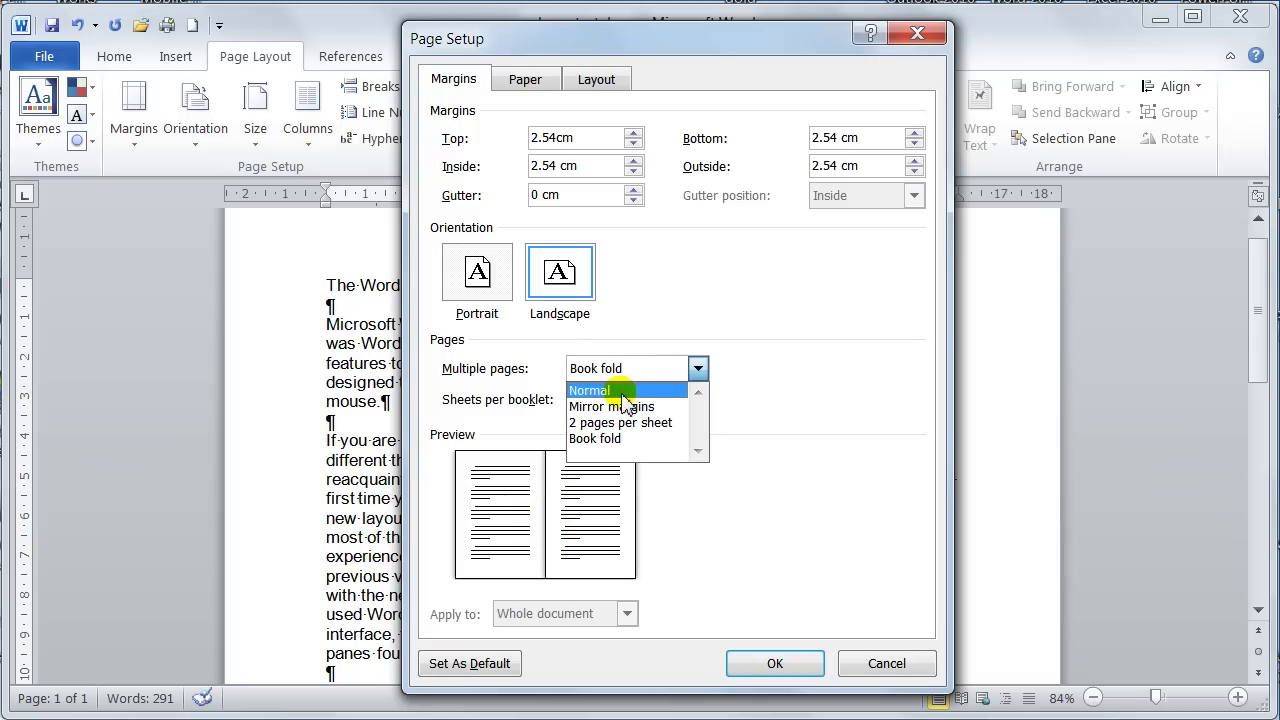
{"action": "left_click", "coordinate": [584, 391]}
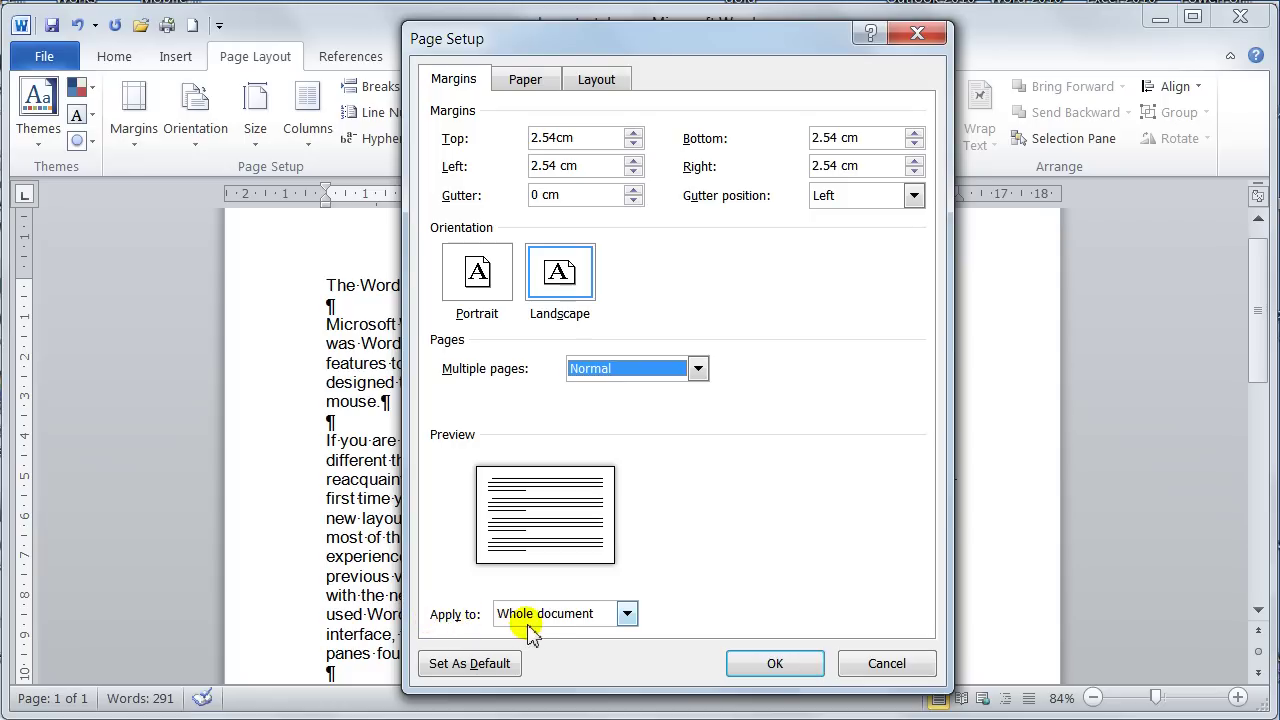
{"action": "left_click", "coordinate": [560, 618]}
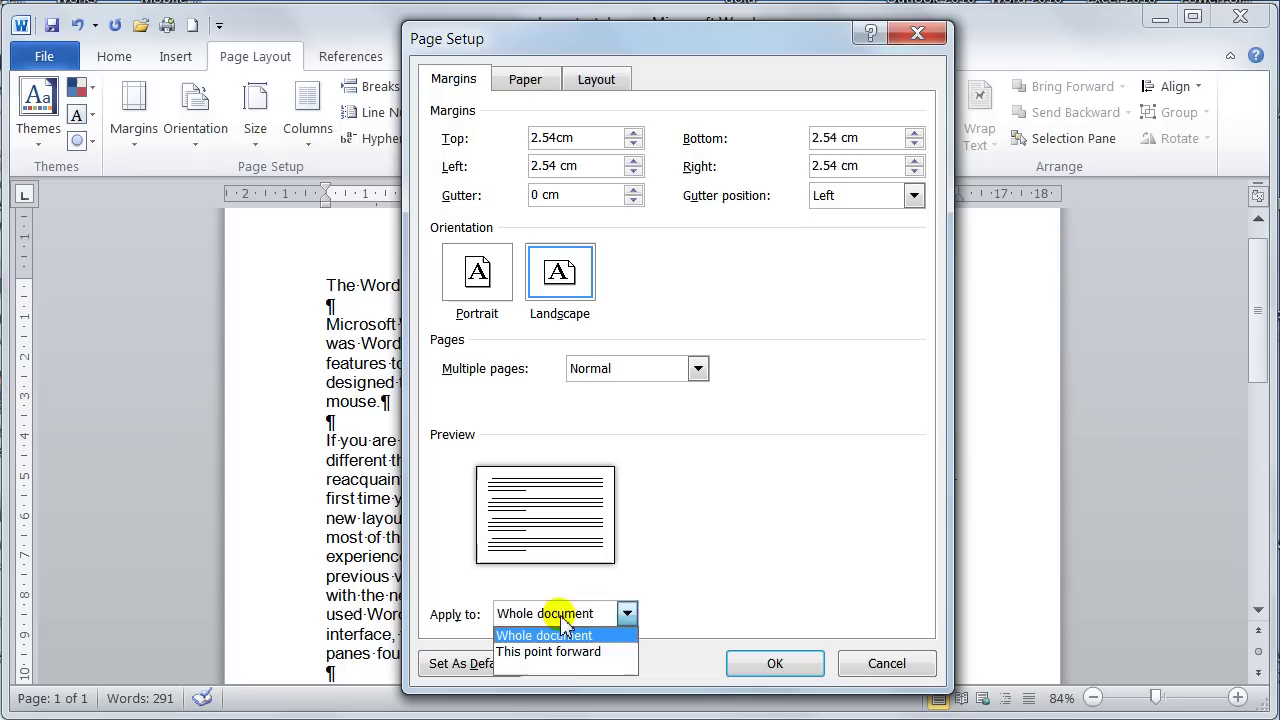
{"action": "left_click", "coordinate": [564, 634]}
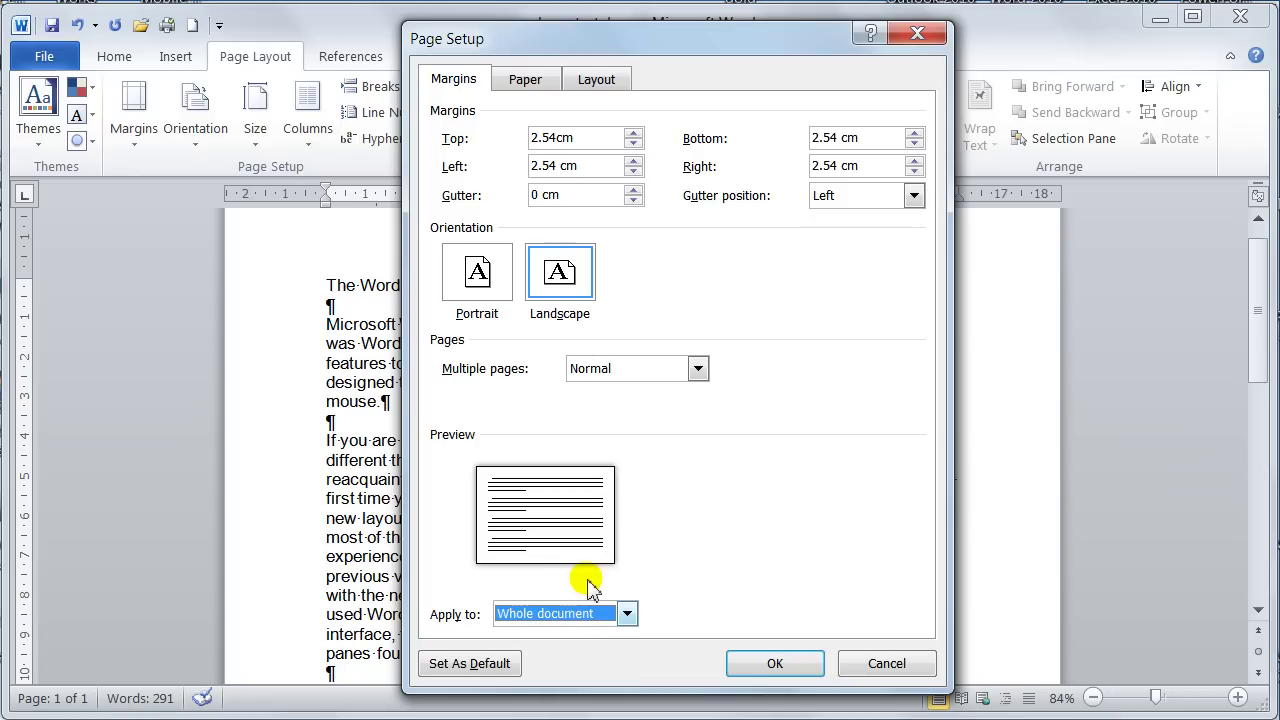
Step: Keep A4 as the paper size, and try Rear Tray as the first-page paper source before restoring the default tray
{"action": "left_click", "coordinate": [525, 84]}
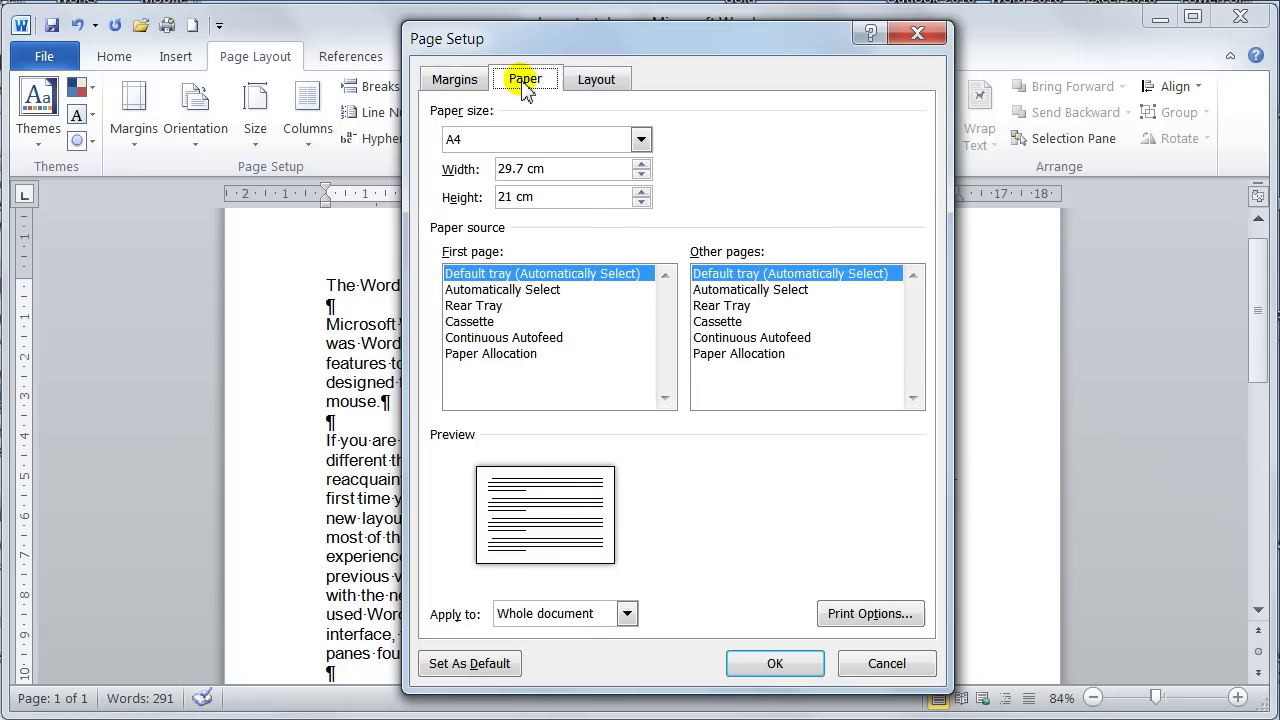
{"action": "left_click", "coordinate": [493, 143]}
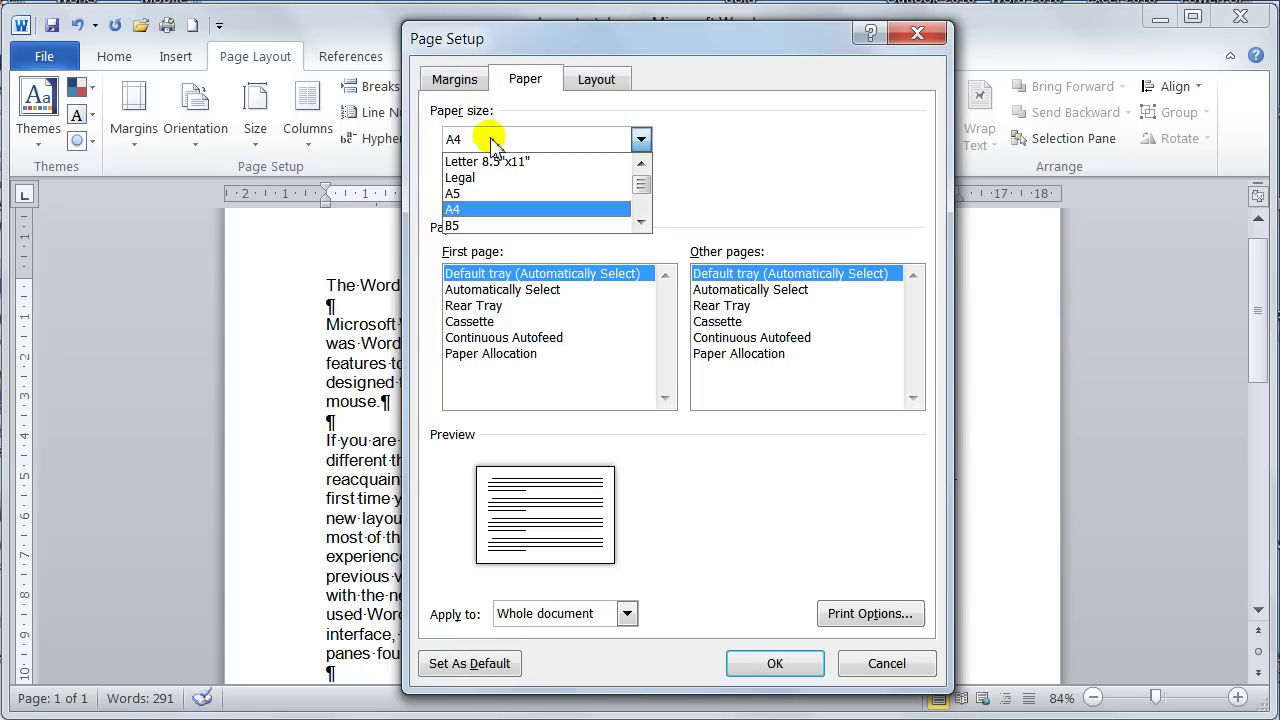
{"action": "mouse_move", "coordinate": [640, 175]}
{"action": "left_mouse_down"}
{"action": "mouse_move", "coordinate": [641, 220]}
{"action": "mouse_move", "coordinate": [641, 168]}
{"action": "left_mouse_up"}
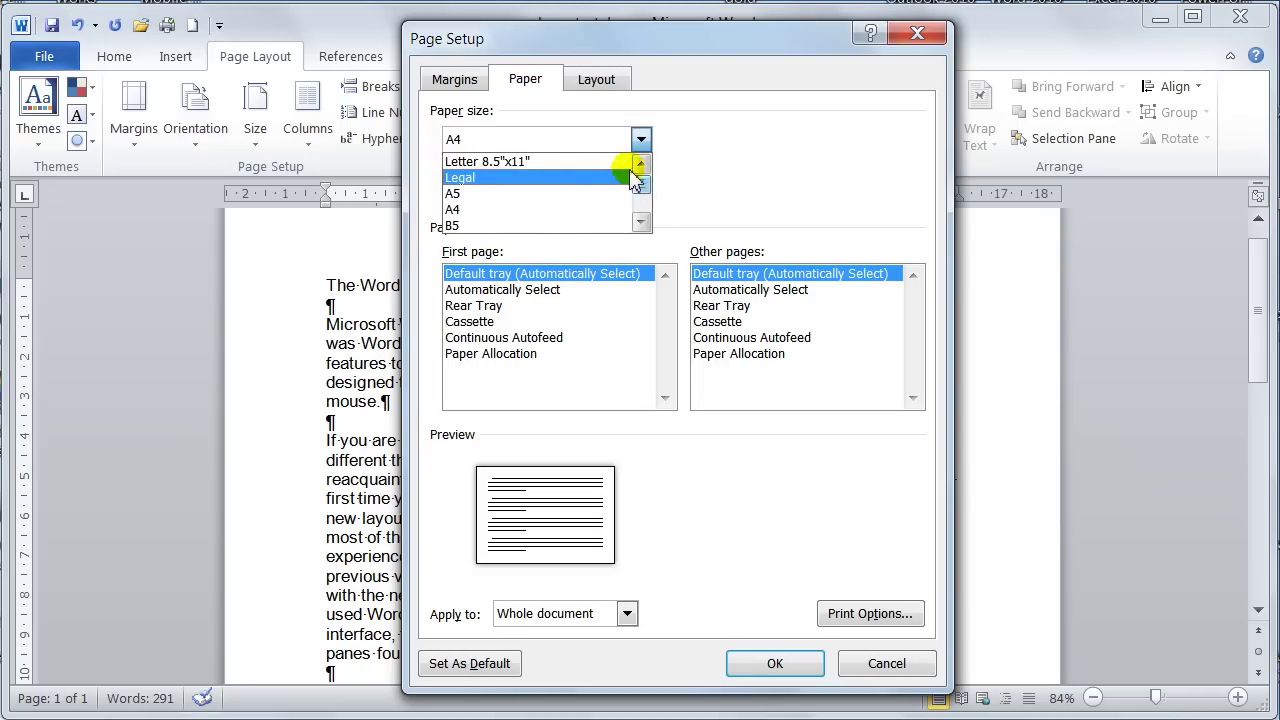
{"action": "left_click", "coordinate": [458, 210]}
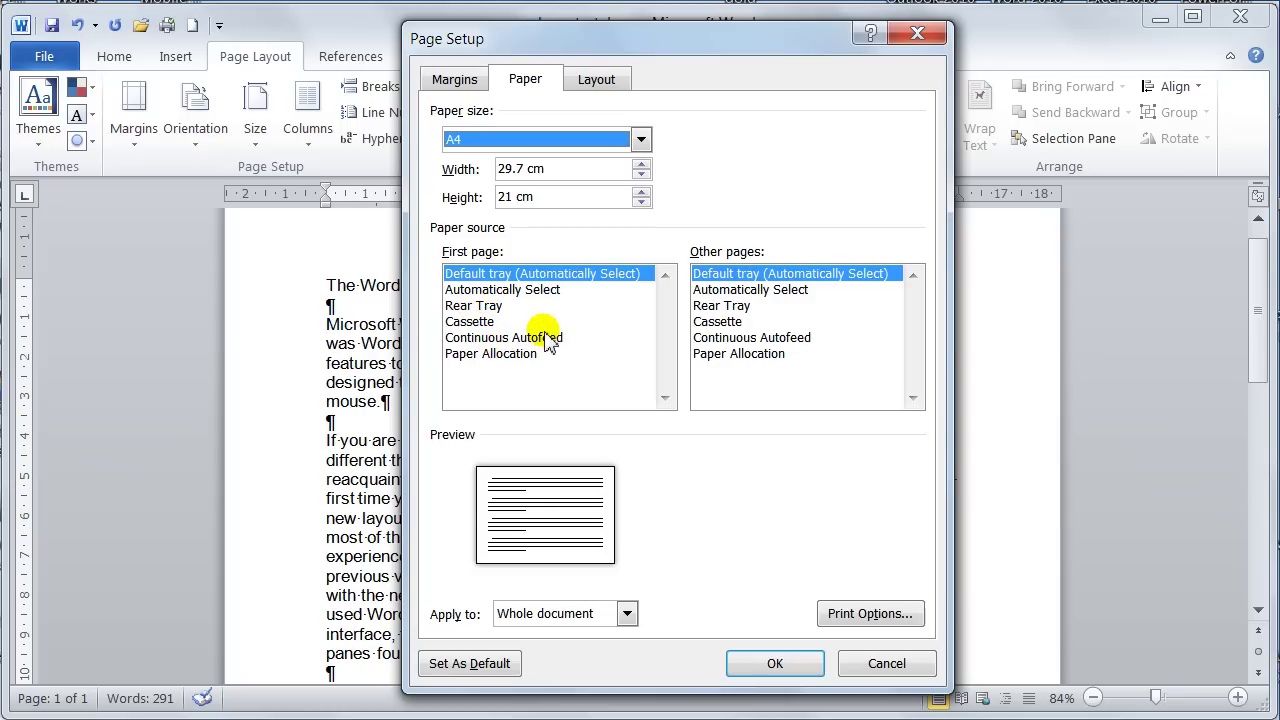
{"action": "left_click", "coordinate": [468, 306]}
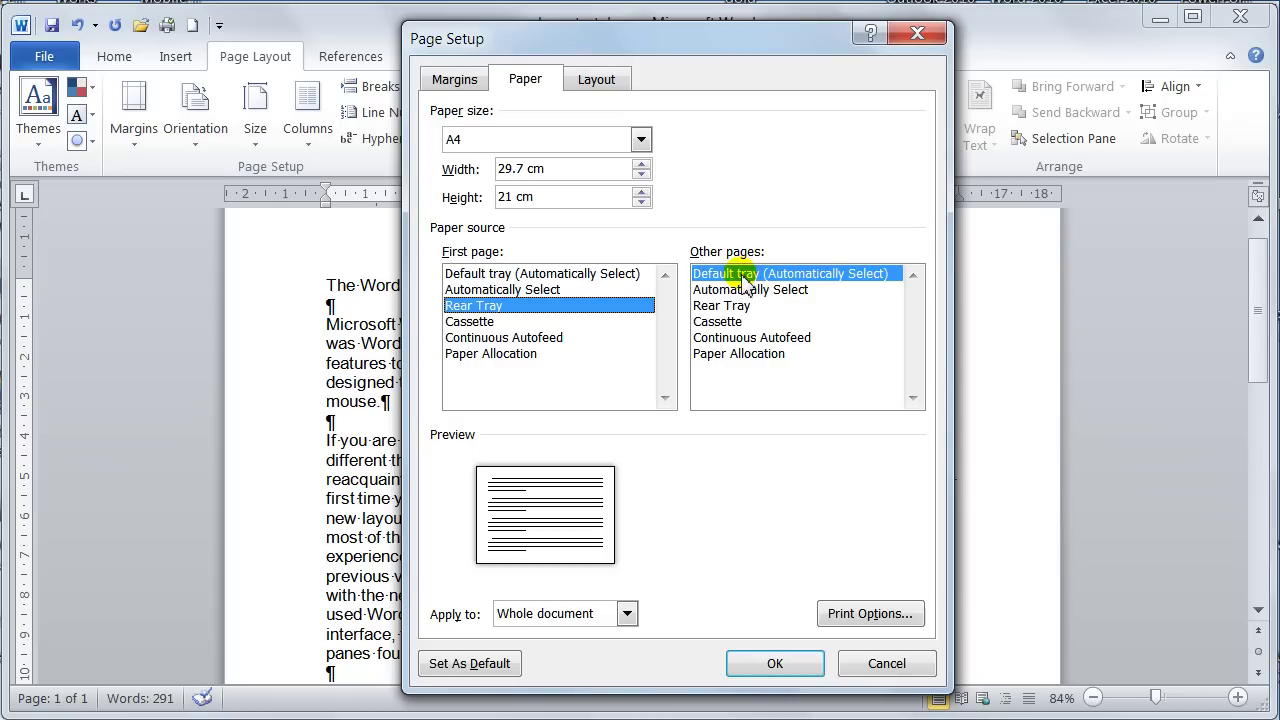
{"action": "left_click", "coordinate": [509, 277]}
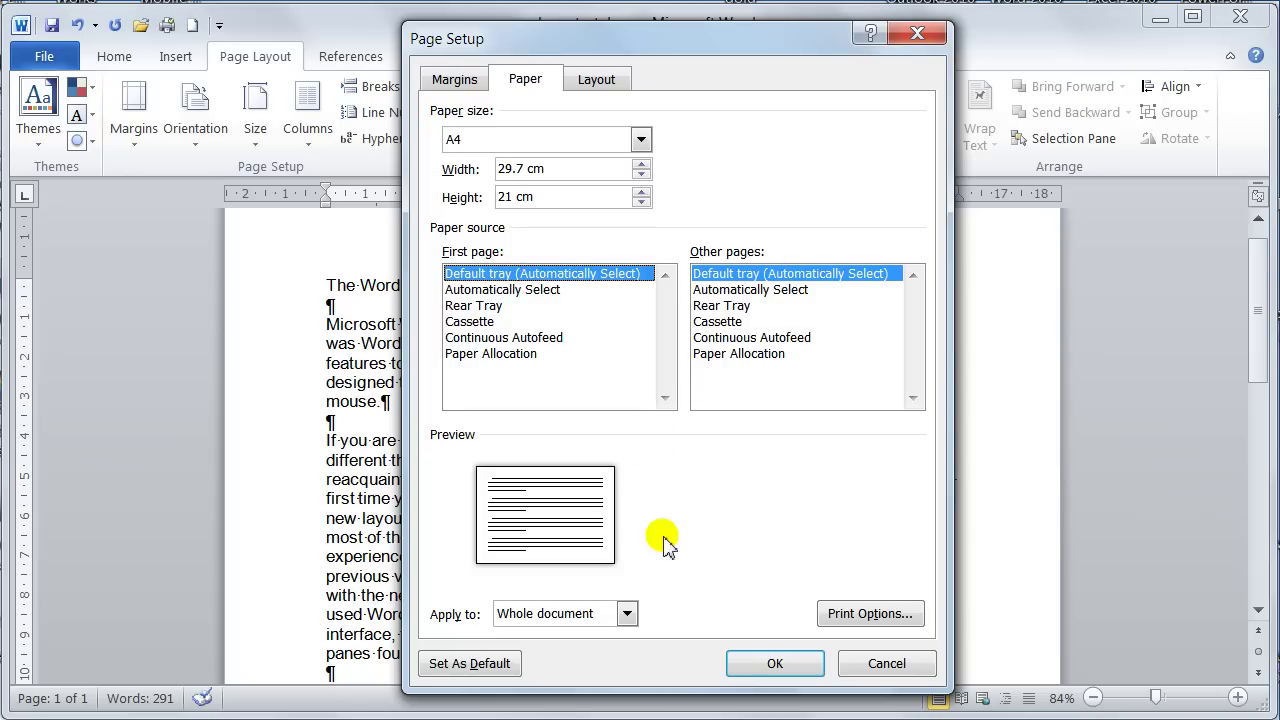
Step: Review the printing options reached from the paper settings and close them without changes
{"action": "left_click", "coordinate": [855, 618]}
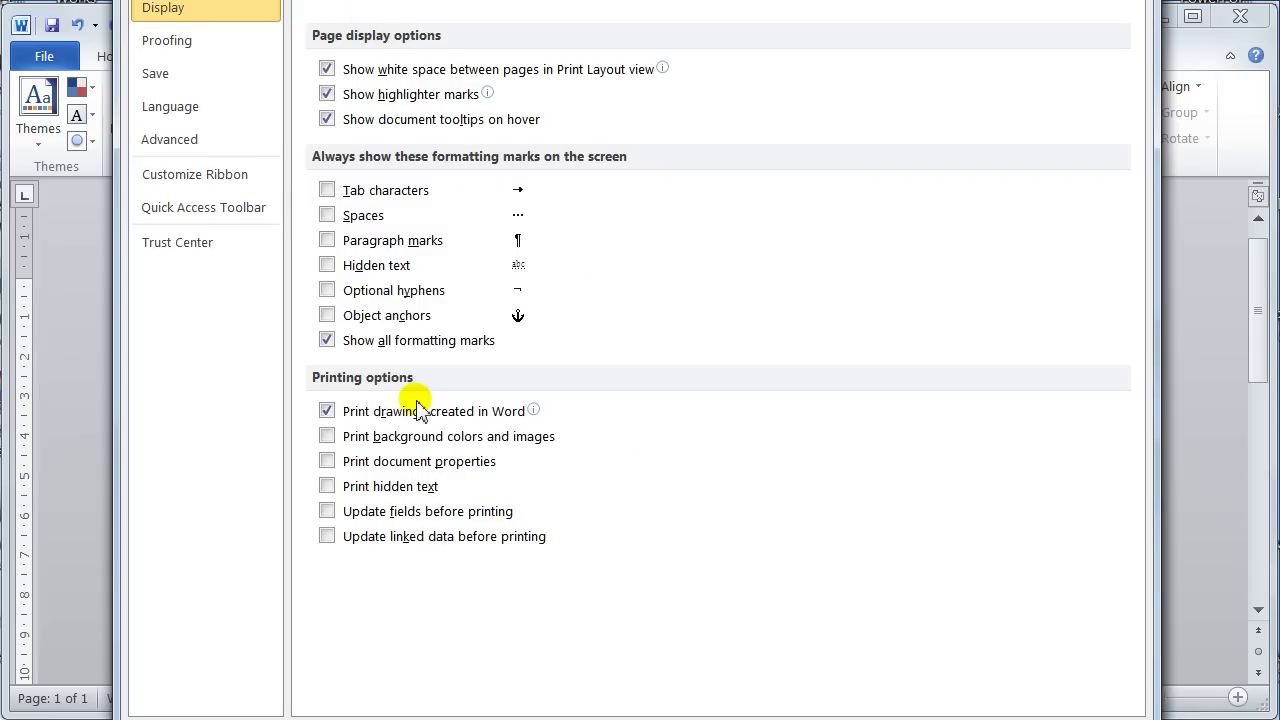
{"action": "left_click_drag", "start_coordinate": [645, 2], "coordinate": [674, 29]}
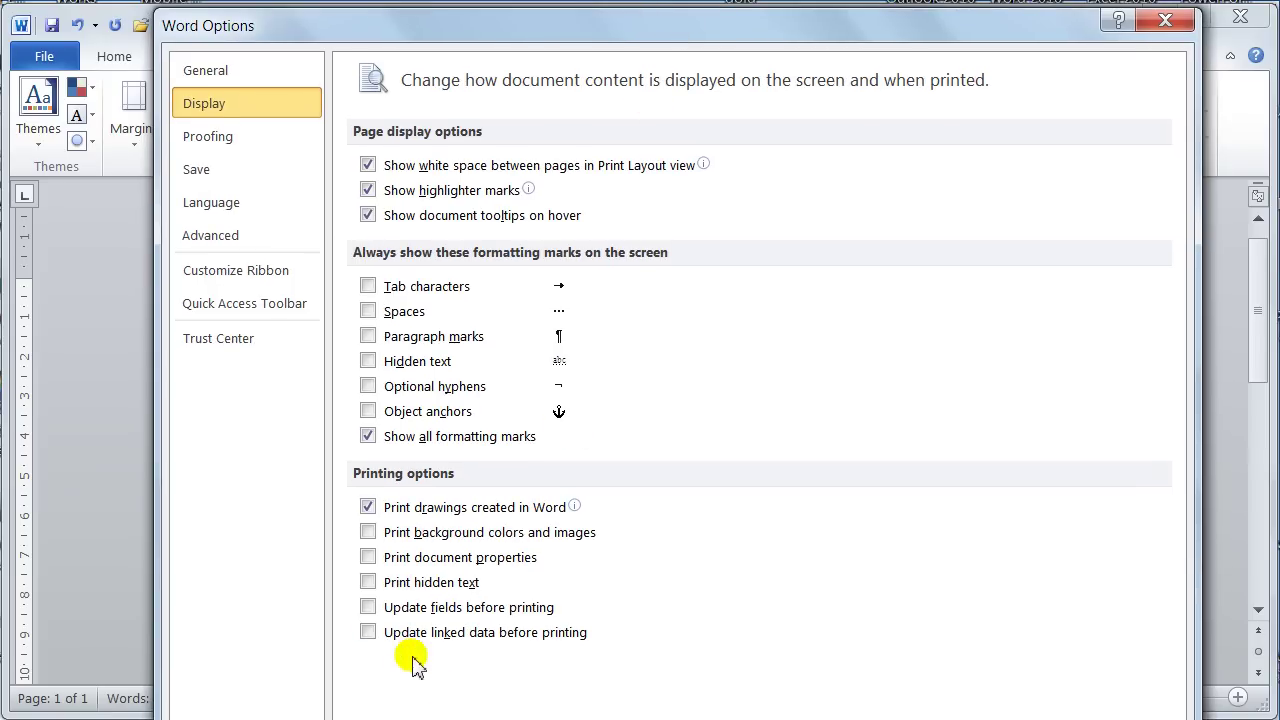
{"action": "left_click_drag", "start_coordinate": [873, 38], "coordinate": [861, 0]}
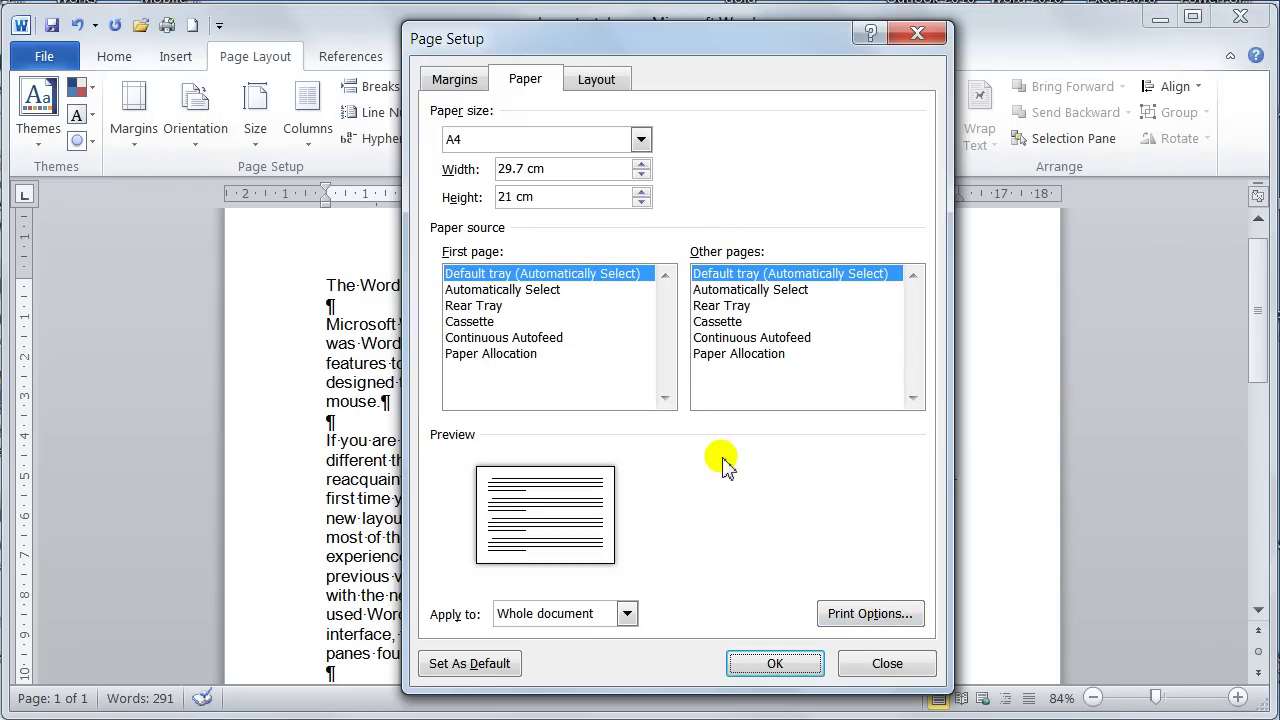
Step: Review the section start choices in the page layout settings, keeping New page
{"action": "left_click", "coordinate": [598, 82]}
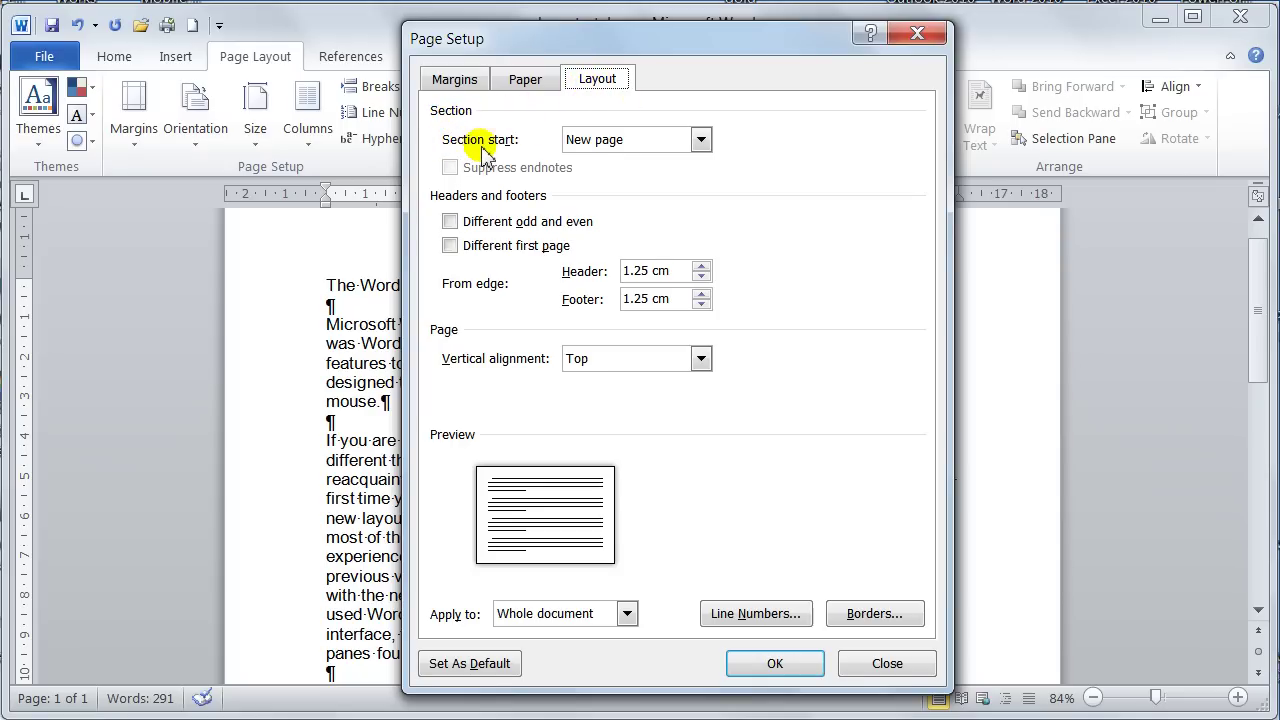
{"action": "left_click", "coordinate": [580, 148]}
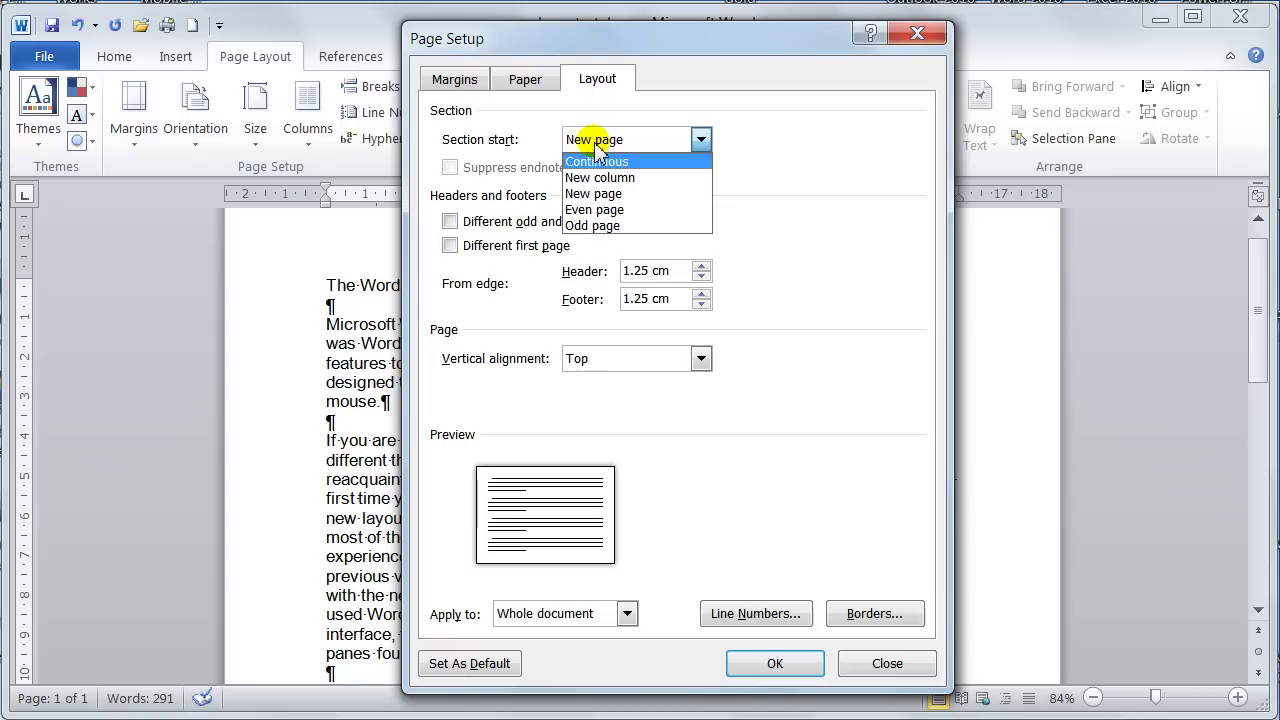
{"action": "left_click", "coordinate": [597, 148]}
{"action": "left_click", "coordinate": [580, 148]}
{"action": "left_click", "coordinate": [577, 144]}
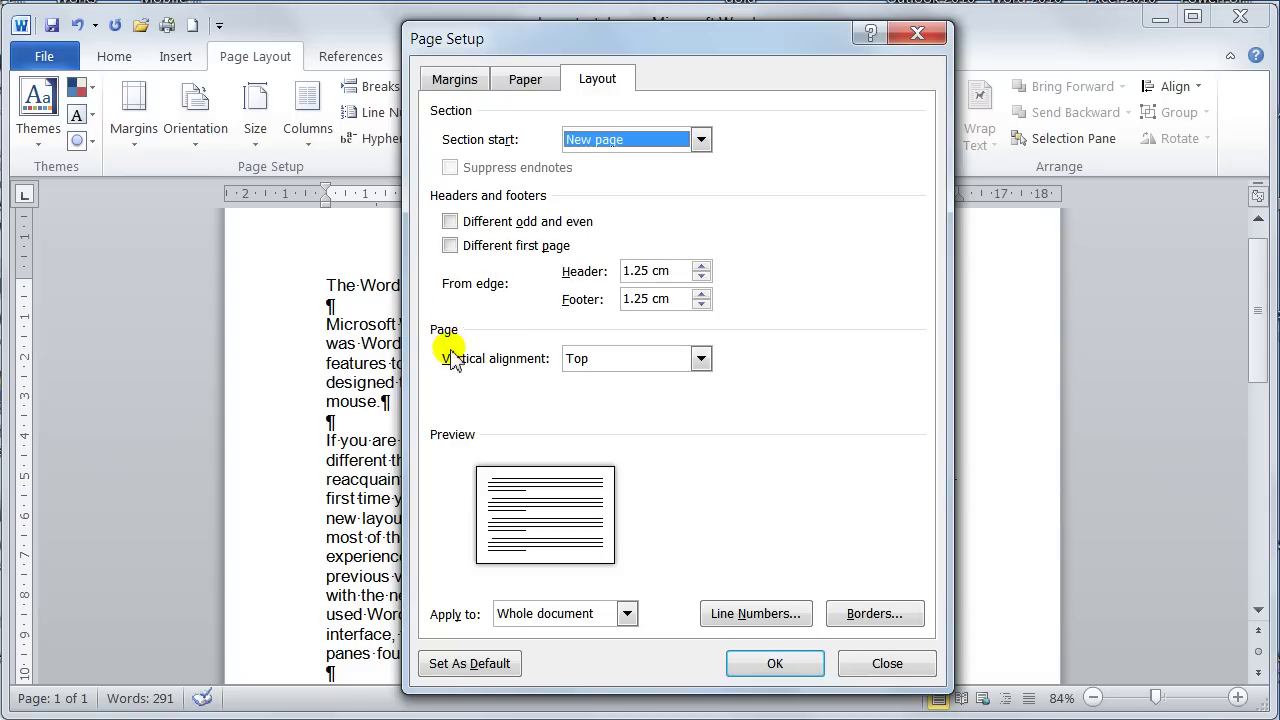
Step: Try Center and Bottom as the page's vertical alignment before returning it to Top
{"action": "left_click", "coordinate": [615, 364]}
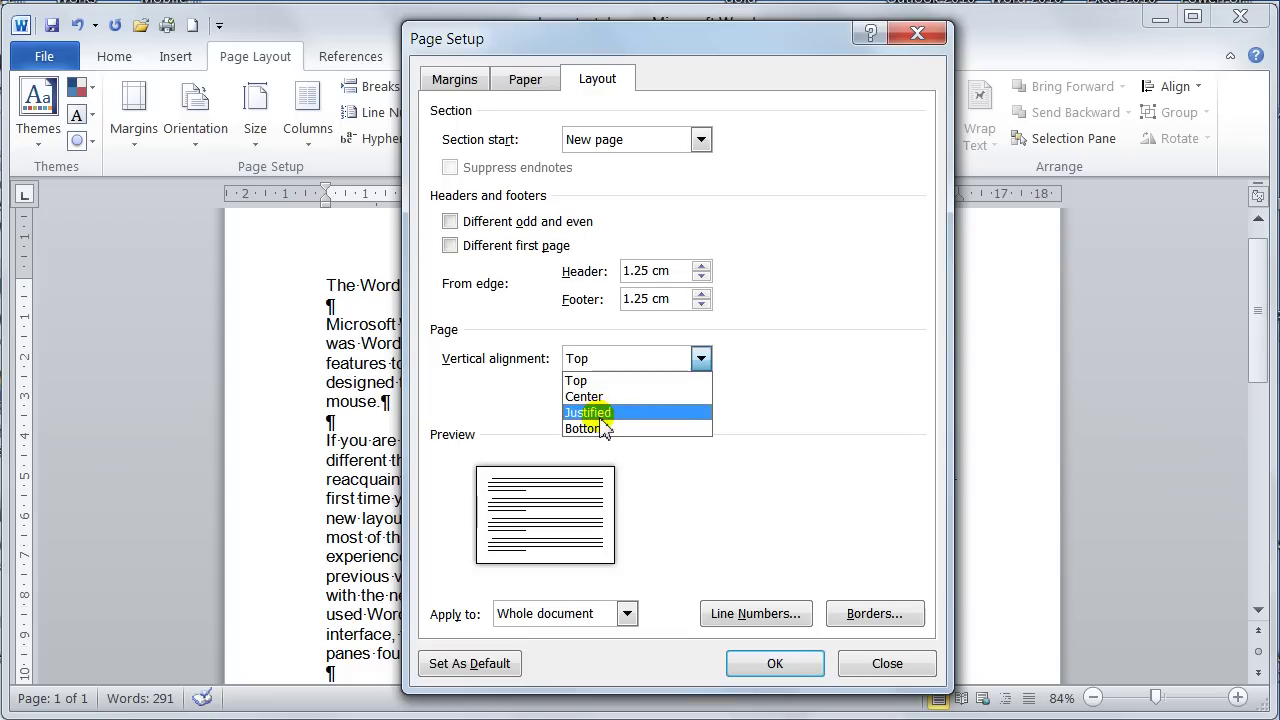
{"action": "left_click", "coordinate": [600, 396]}
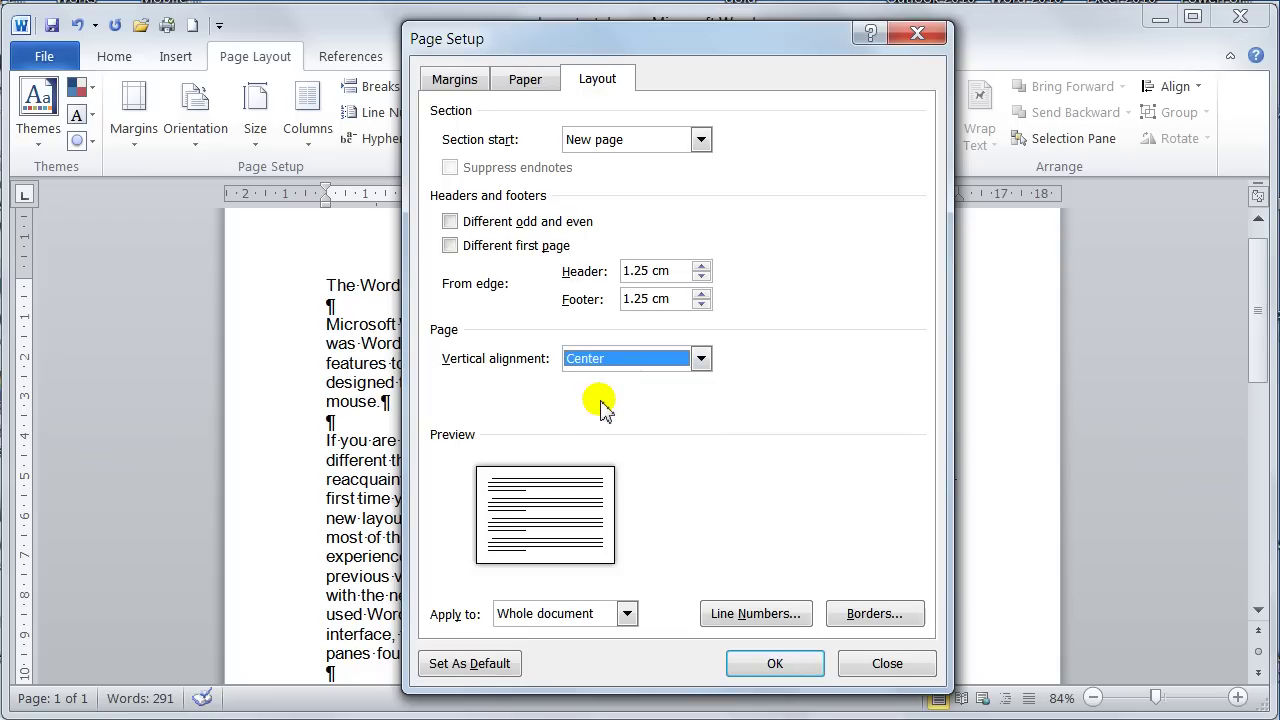
{"action": "left_click", "coordinate": [609, 362]}
{"action": "left_click", "coordinate": [606, 429]}
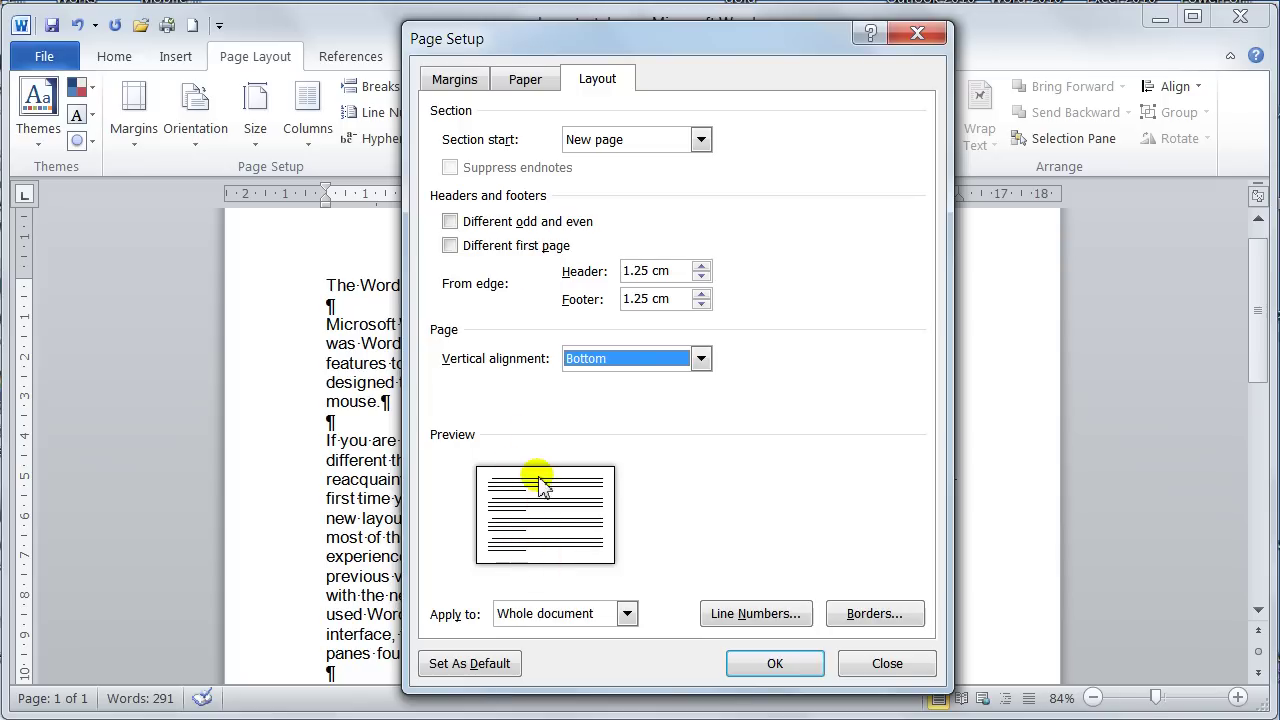
{"action": "left_click", "coordinate": [618, 360]}
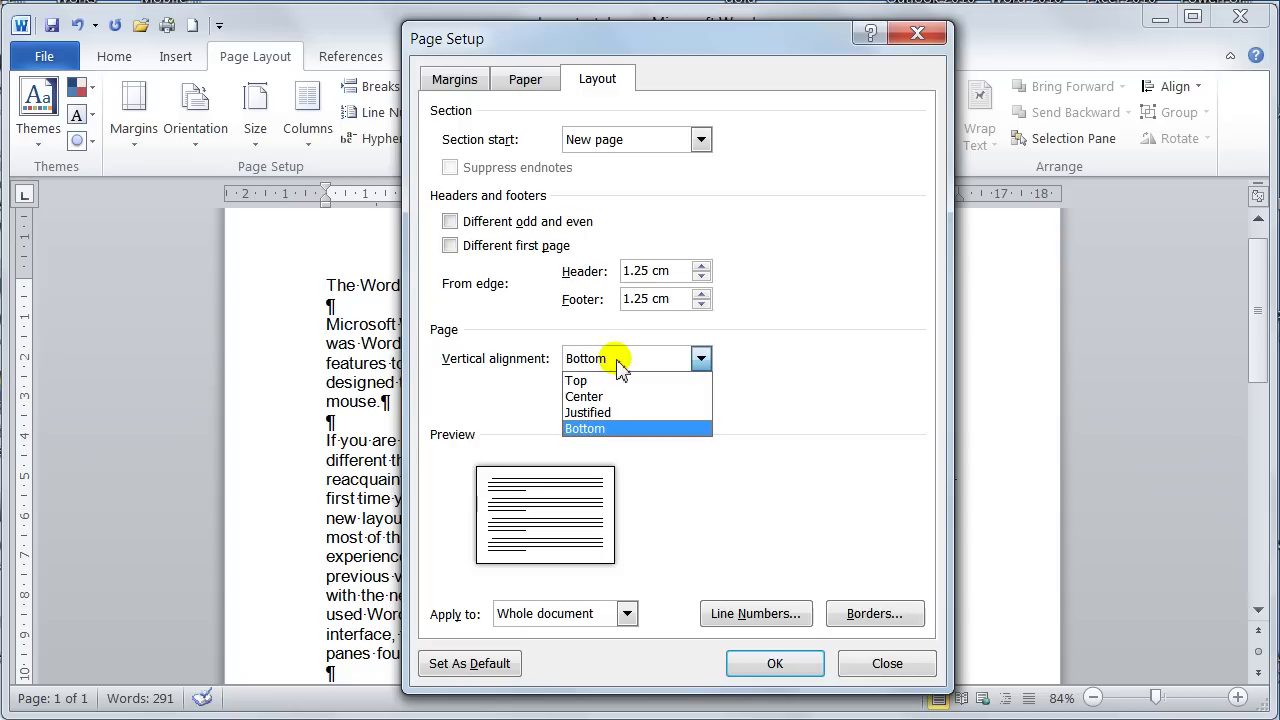
{"action": "left_click", "coordinate": [592, 380]}
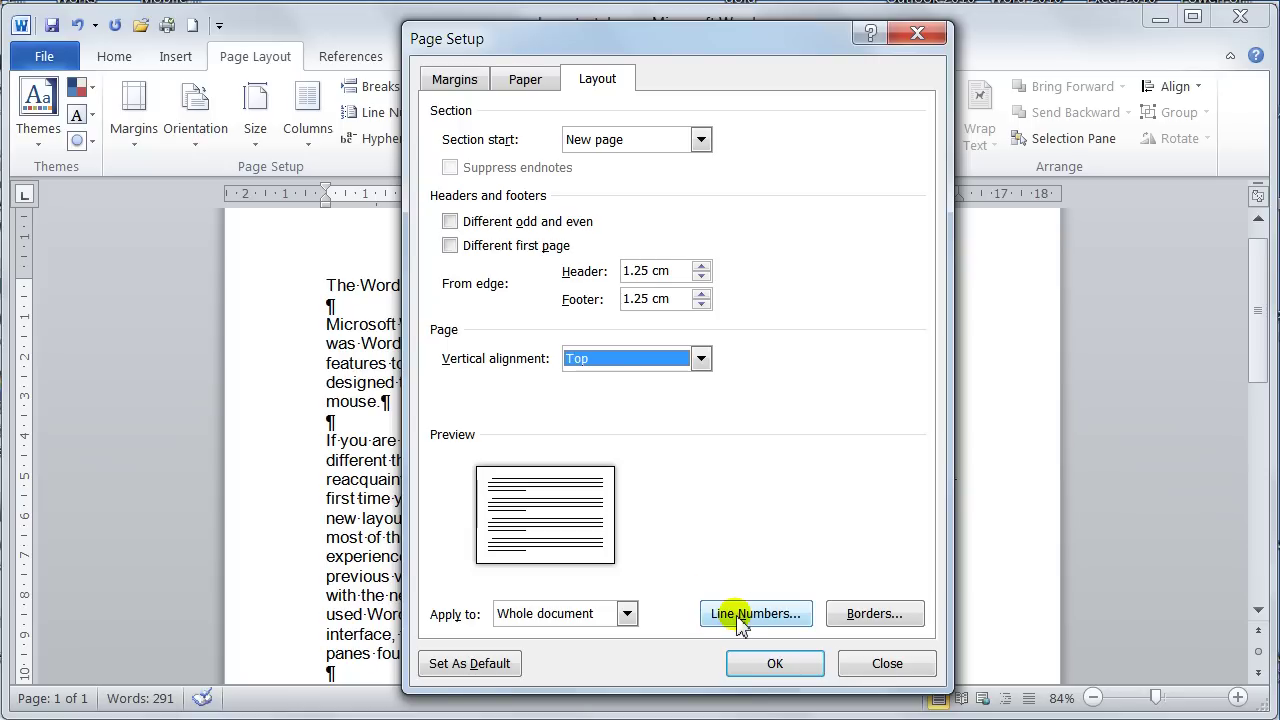
Step: Browse the page border art options, keeping none, and recheck the page setup's layout settings without making changes
{"action": "left_click", "coordinate": [875, 614]}
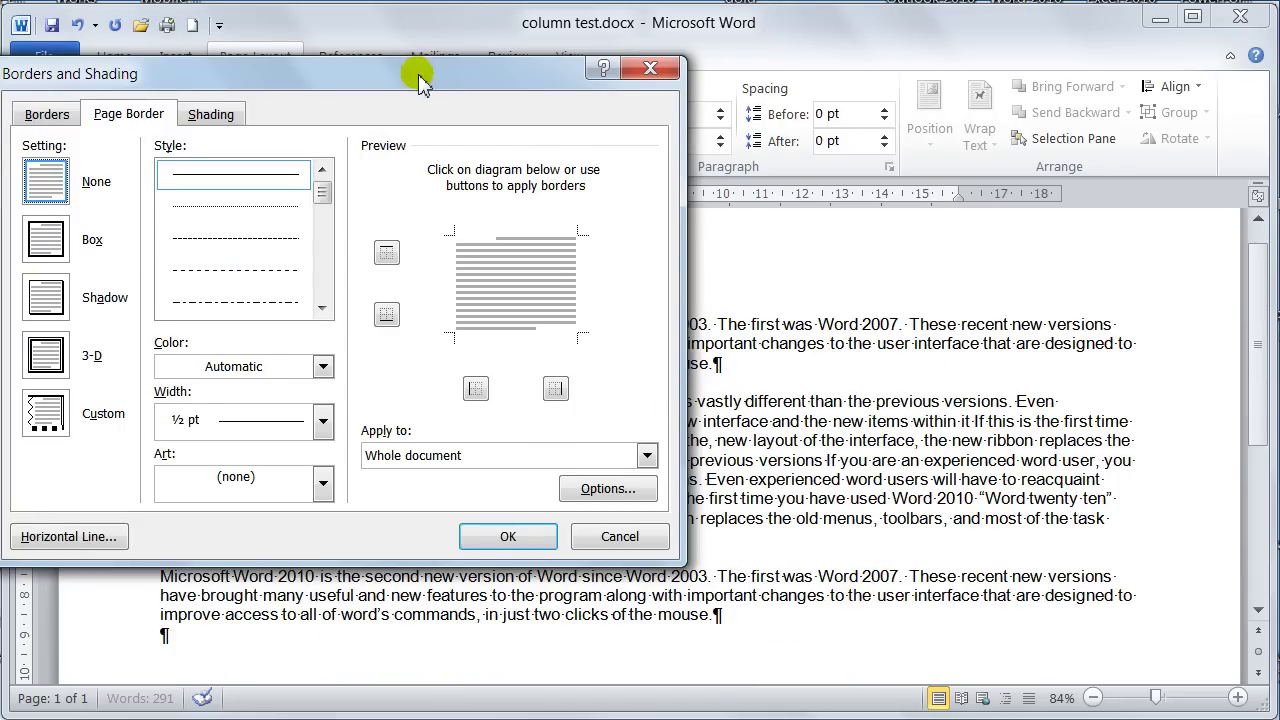
{"action": "mouse_move", "coordinate": [424, 80]}
{"action": "left_mouse_down"}
{"action": "mouse_move", "coordinate": [684, 92]}
{"action": "mouse_move", "coordinate": [696, 104]}
{"action": "left_mouse_up"}
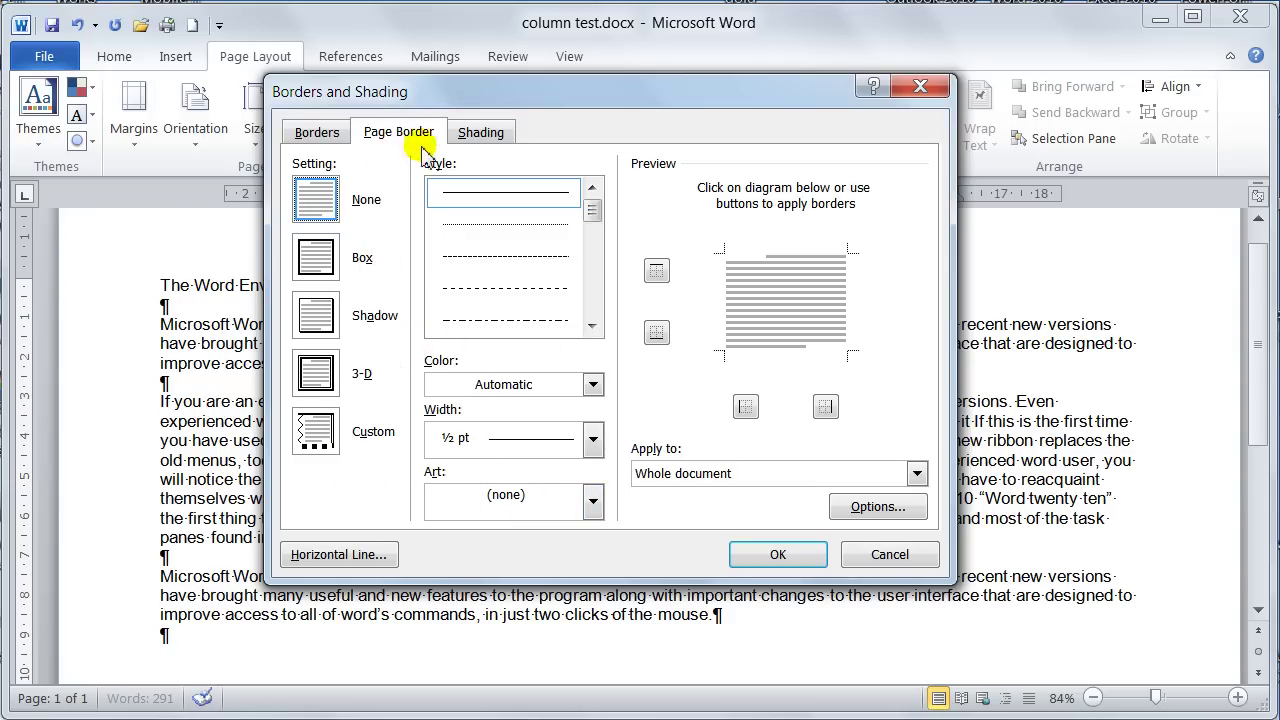
{"action": "left_click", "coordinate": [593, 503]}
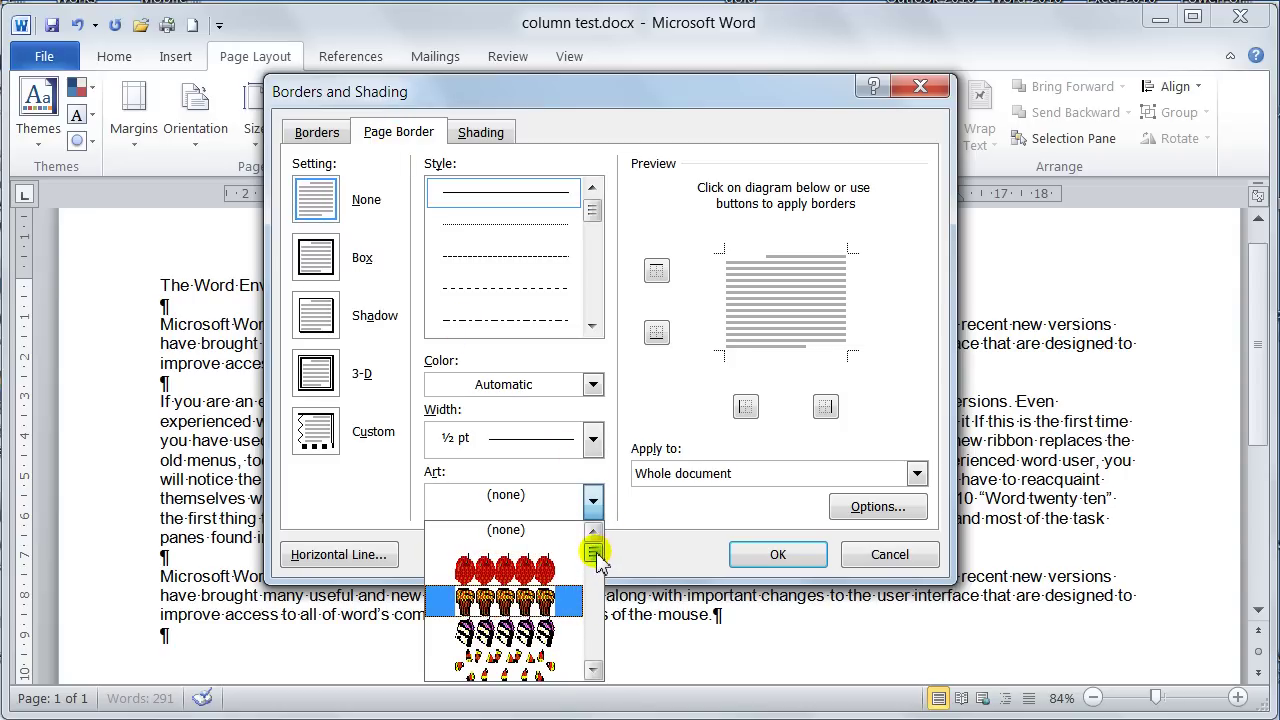
{"action": "left_click_drag", "start_coordinate": [595, 560], "coordinate": [503, 531]}
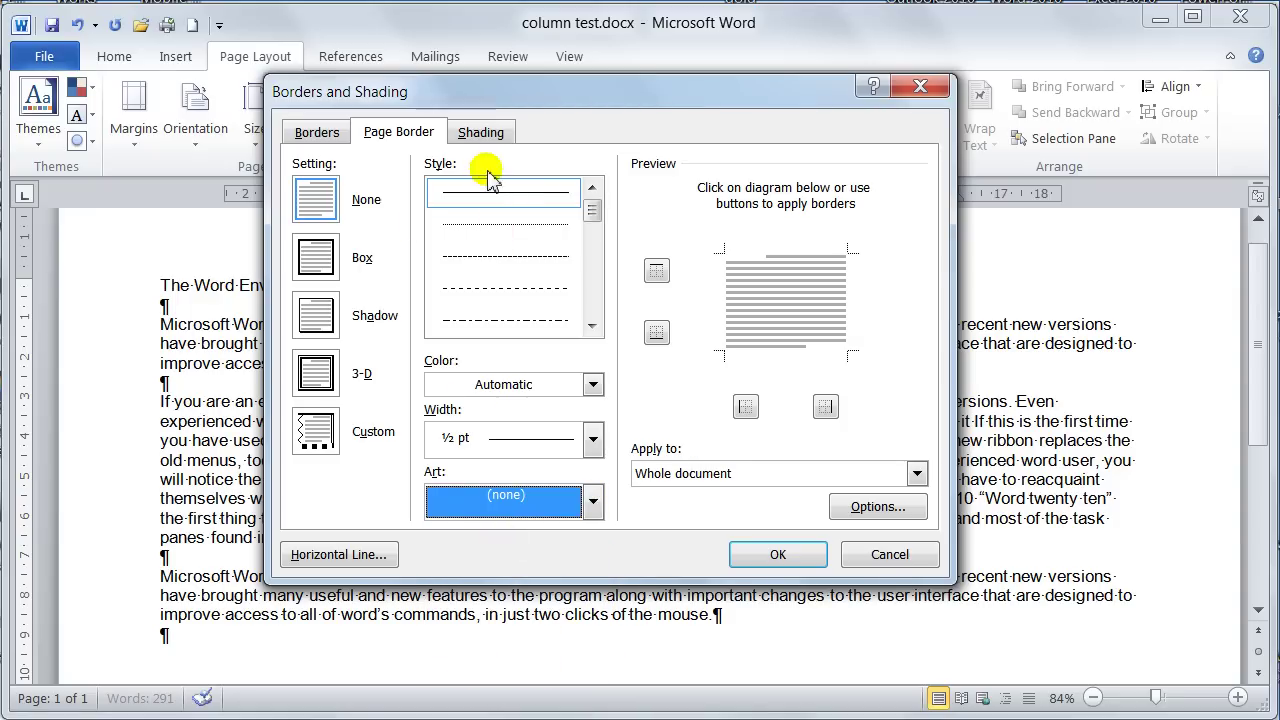
{"action": "left_click", "coordinate": [893, 558]}
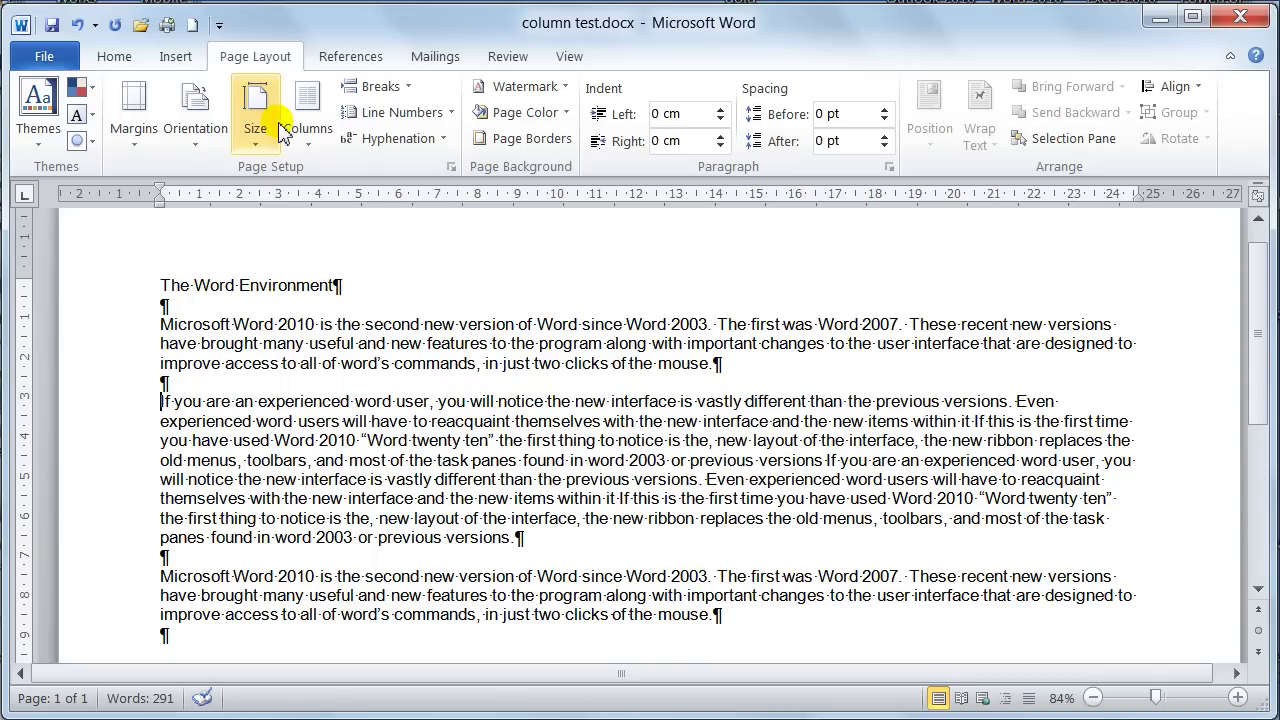
{"action": "left_click", "coordinate": [452, 168]}
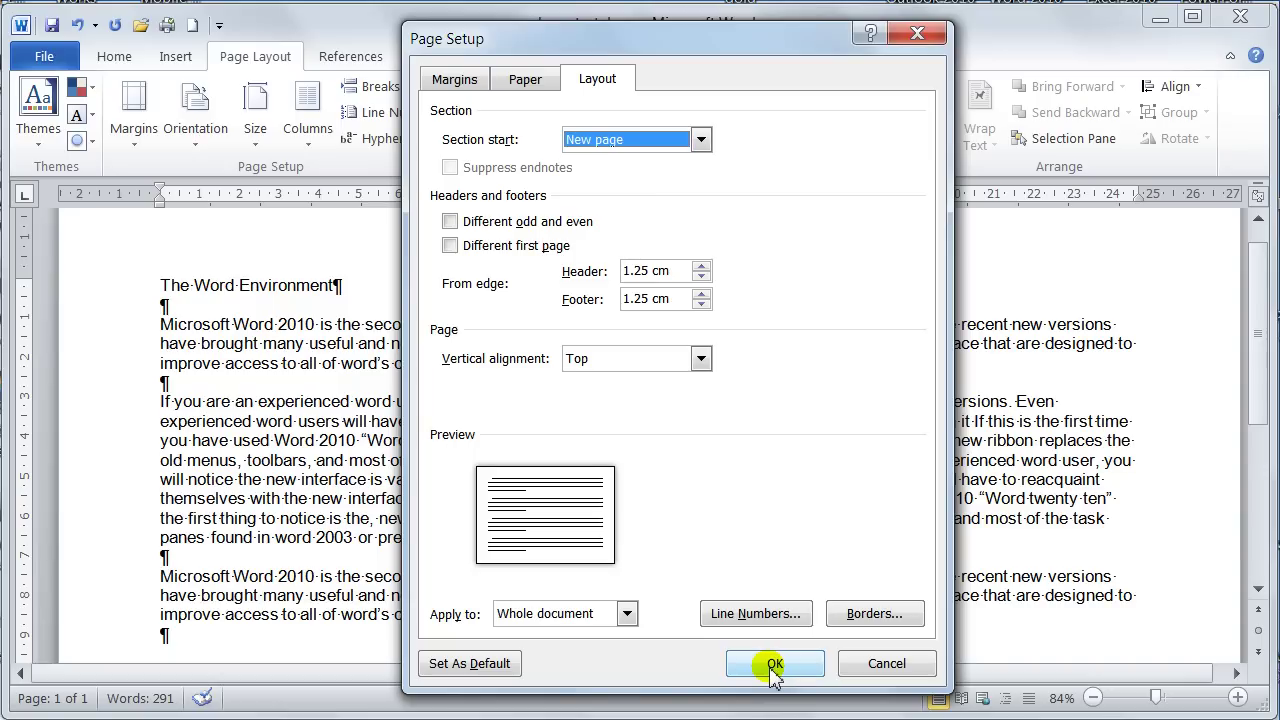
{"action": "left_click", "coordinate": [887, 665]}
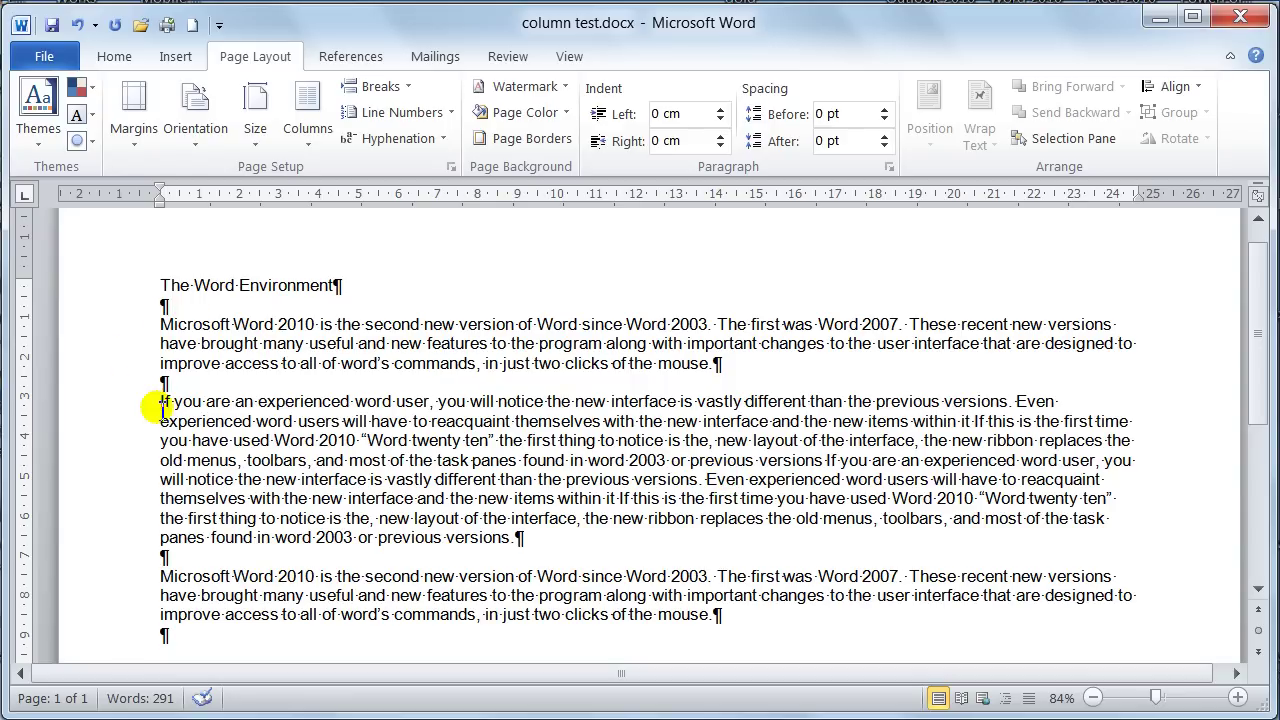
Step: Lay out the long middle paragraph in three columns and justify its text
{"action": "left_click_drag", "start_coordinate": [157, 402], "coordinate": [521, 540]}
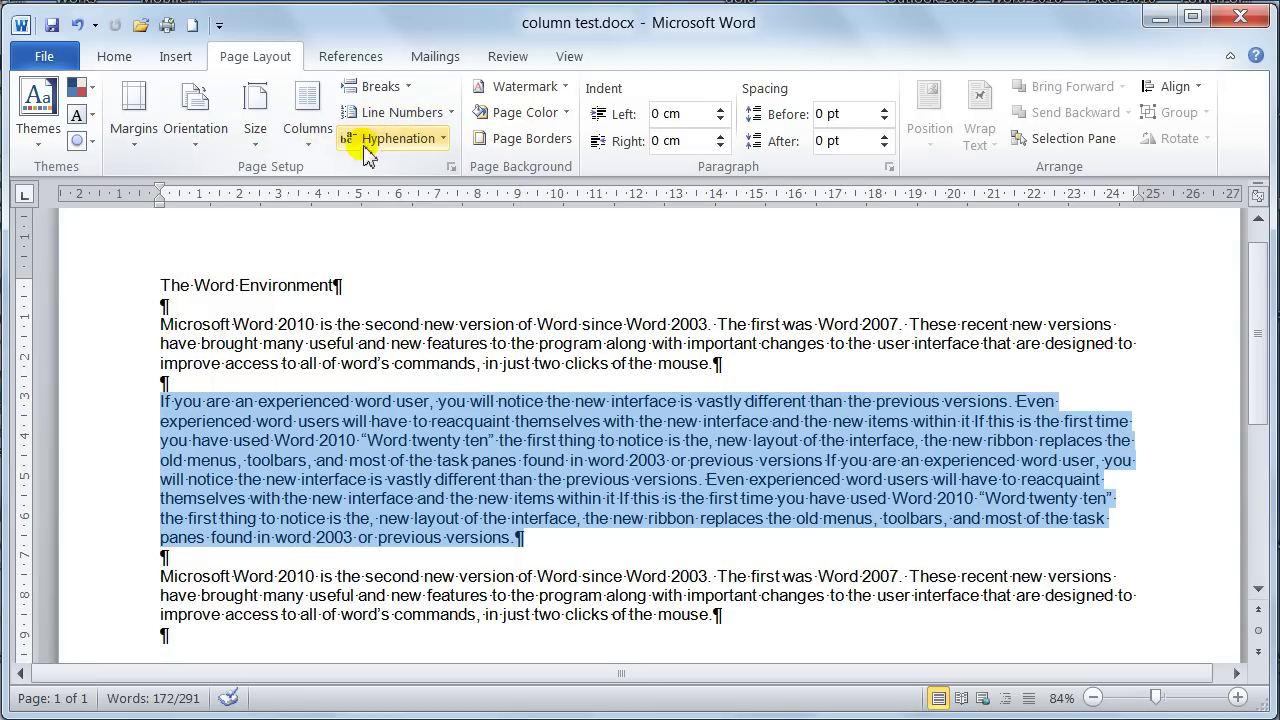
{"action": "left_click", "coordinate": [307, 122]}
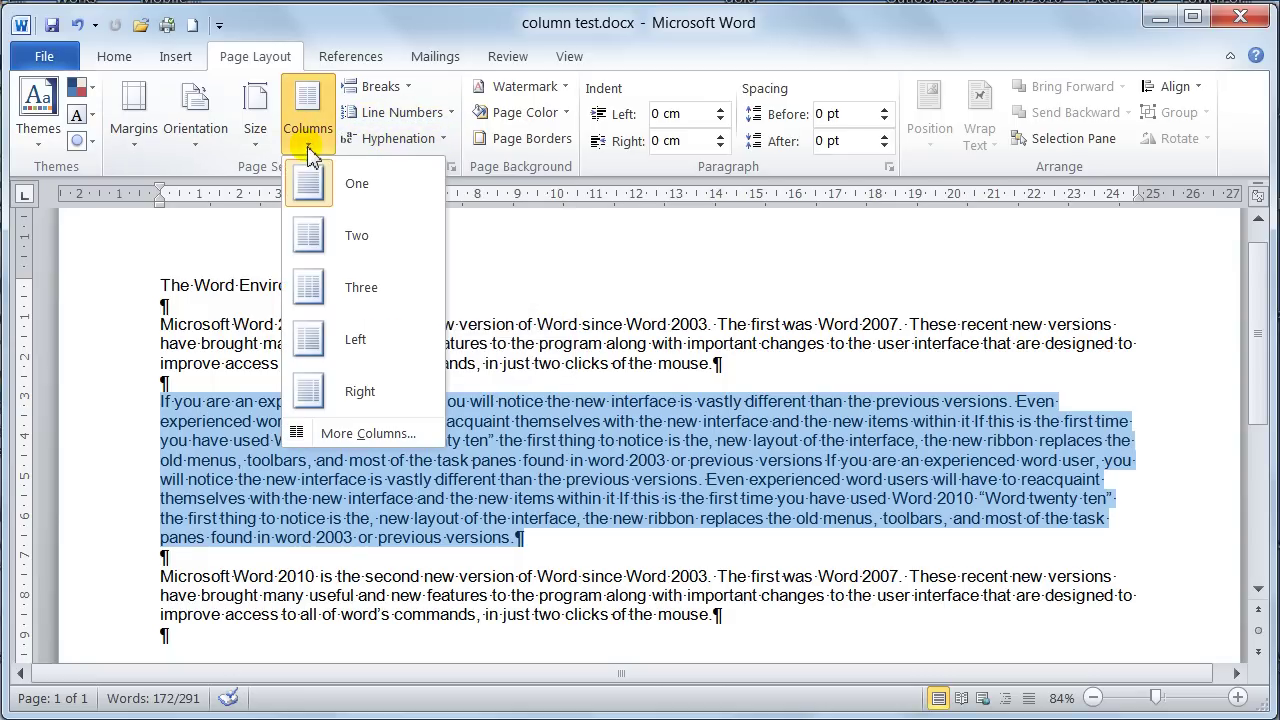
{"action": "left_click", "coordinate": [330, 290]}
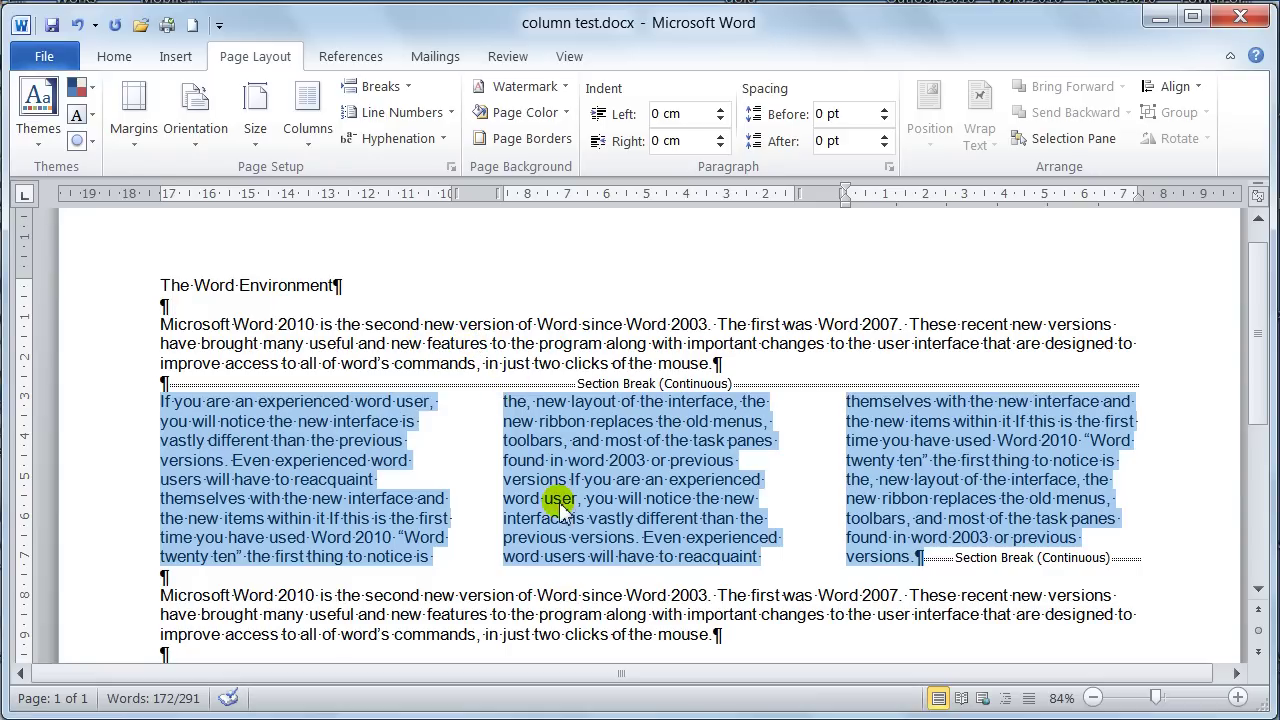
{"action": "left_click", "coordinate": [114, 55]}
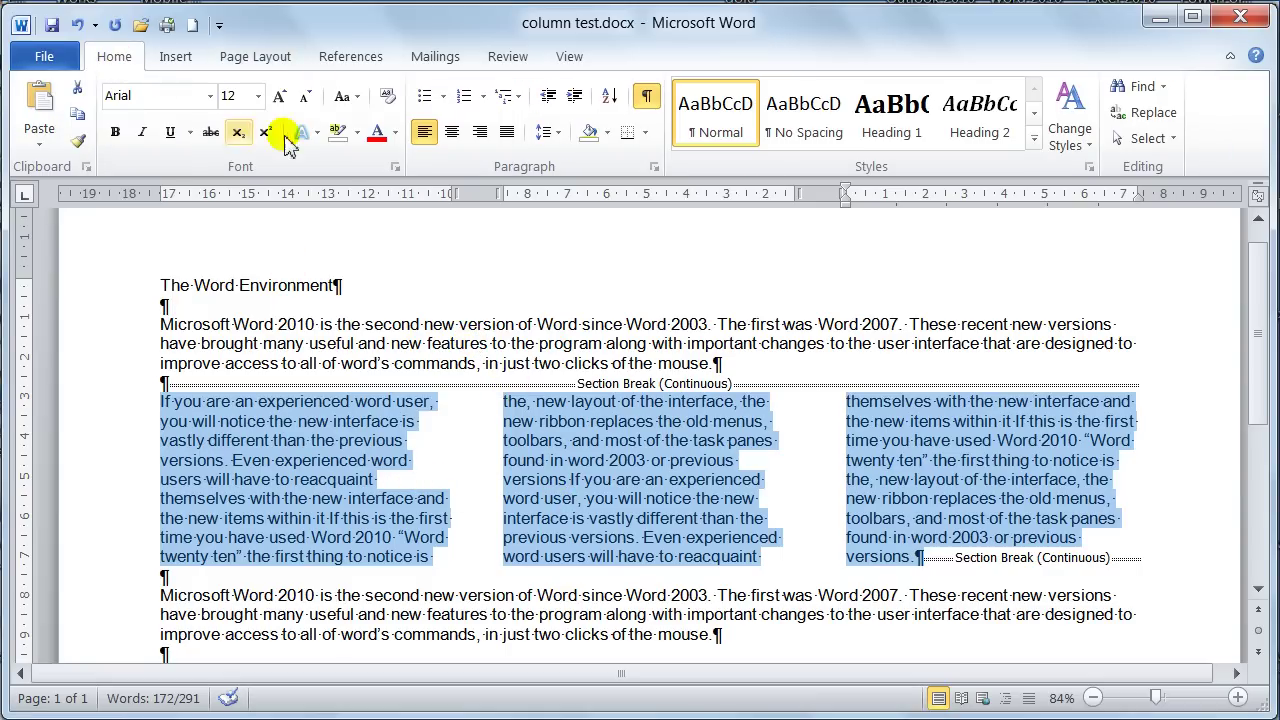
{"action": "left_click", "coordinate": [508, 134]}
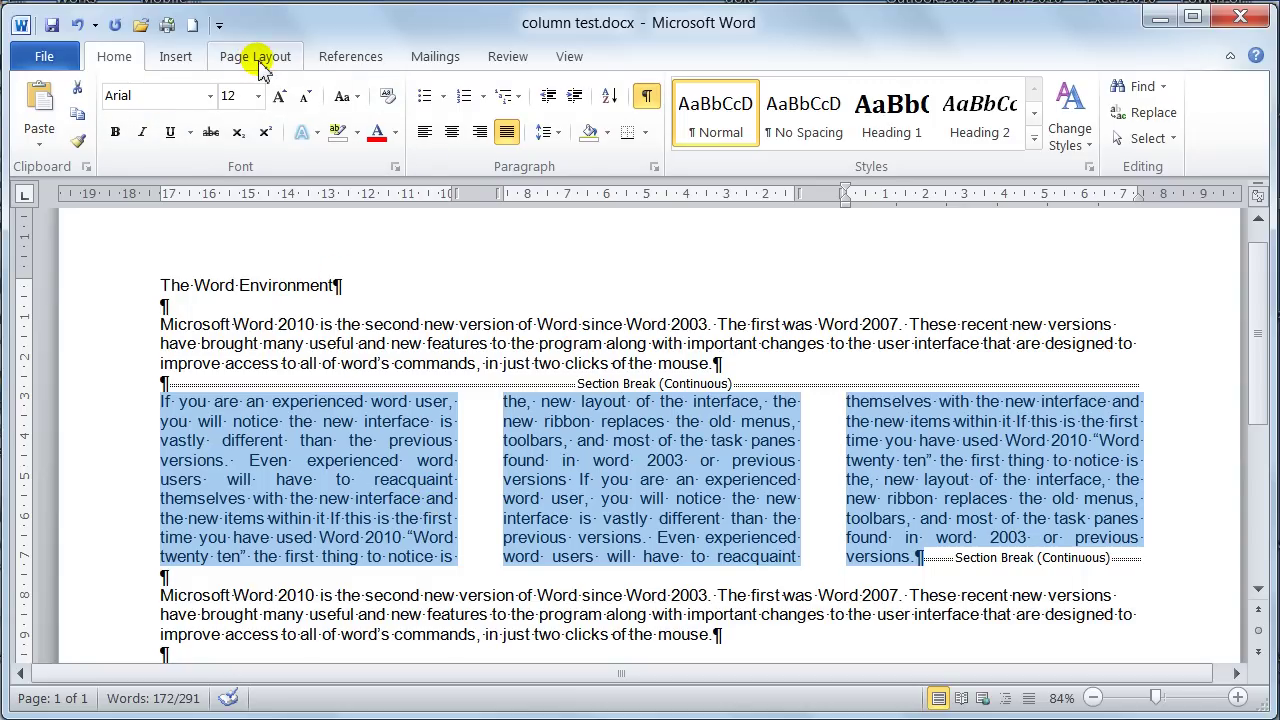
Step: Apply automatic hyphenation to the three-column text and examine the split word "versions" in the first column
{"action": "left_click", "coordinate": [258, 66]}
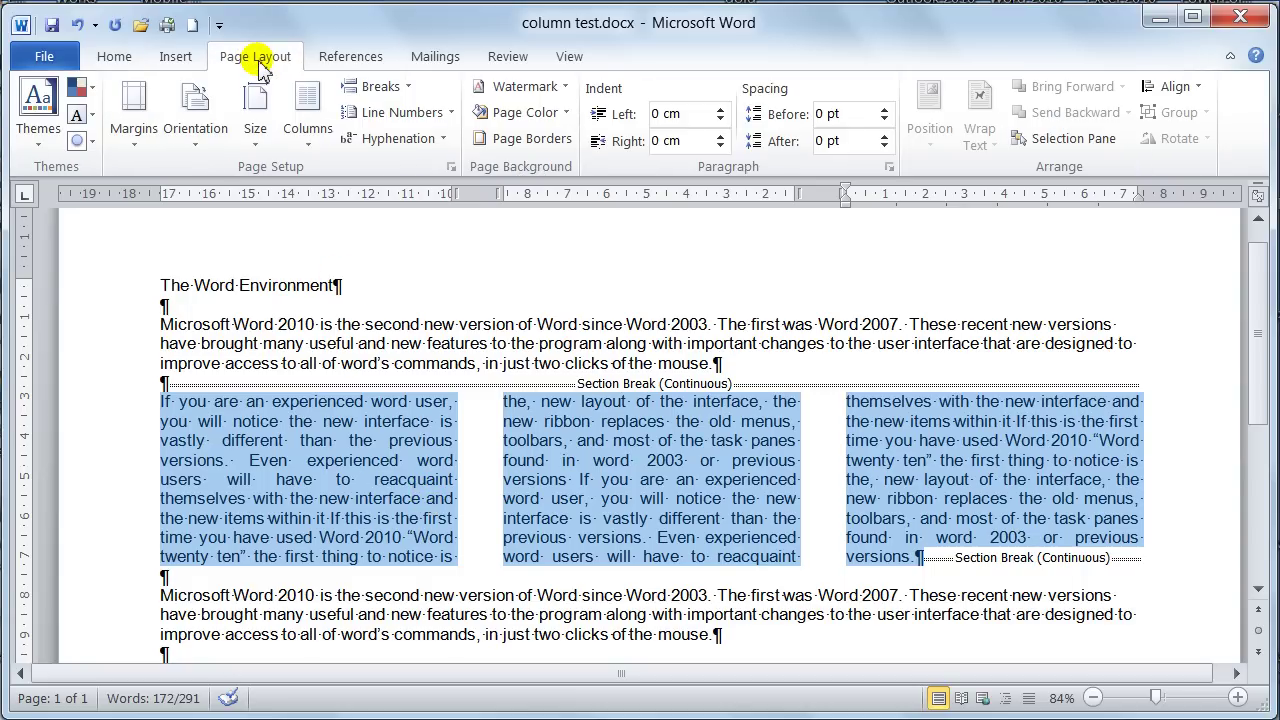
{"action": "left_click", "coordinate": [444, 140]}
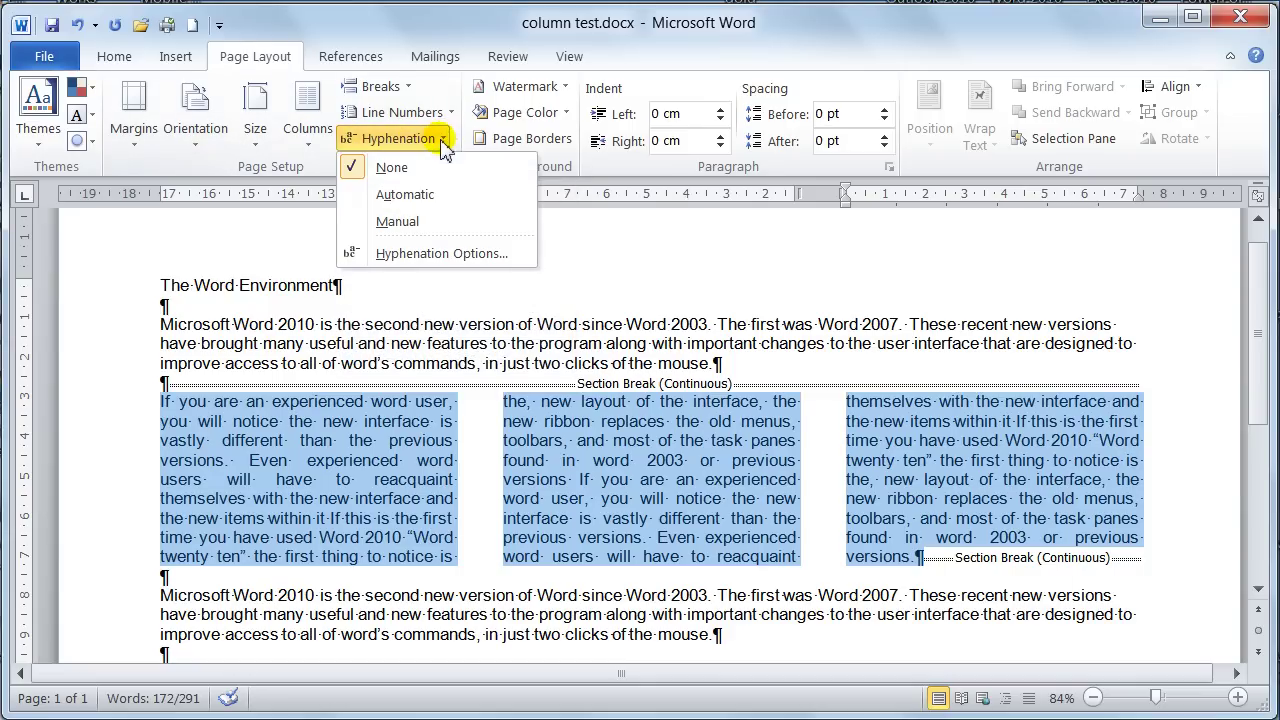
{"action": "left_click", "coordinate": [428, 198]}
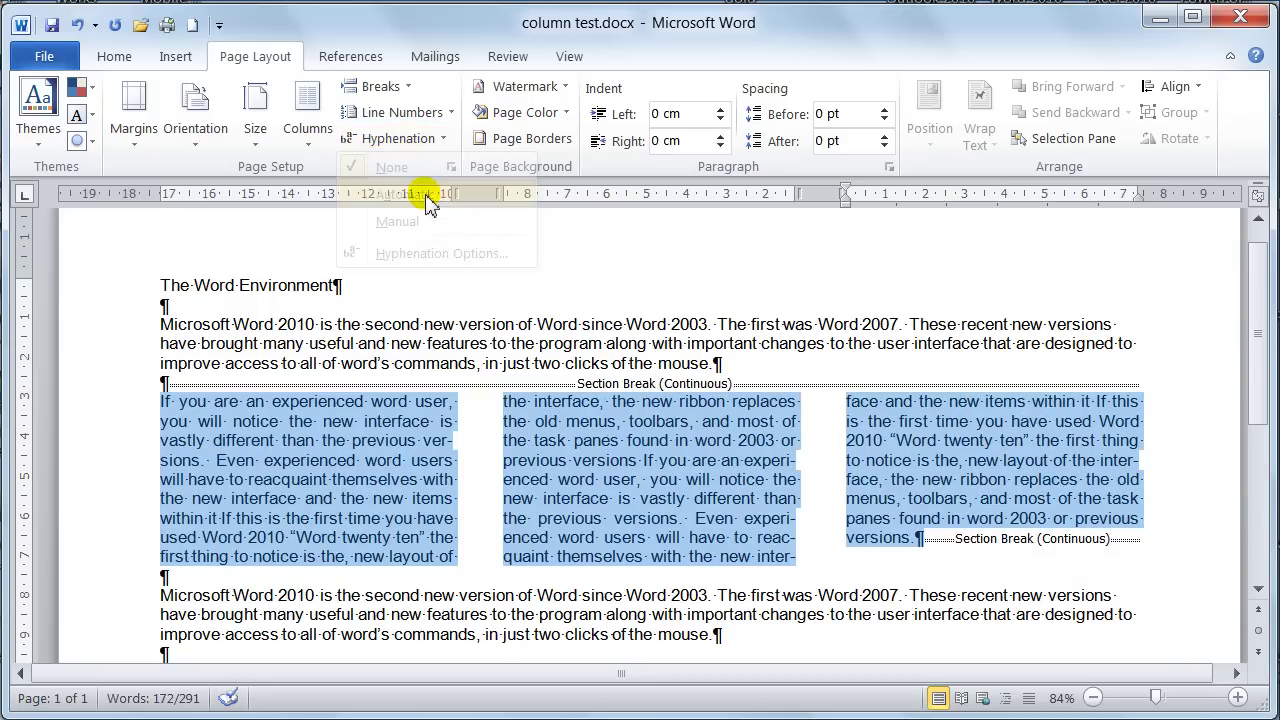
{"action": "left_click", "coordinate": [430, 445]}
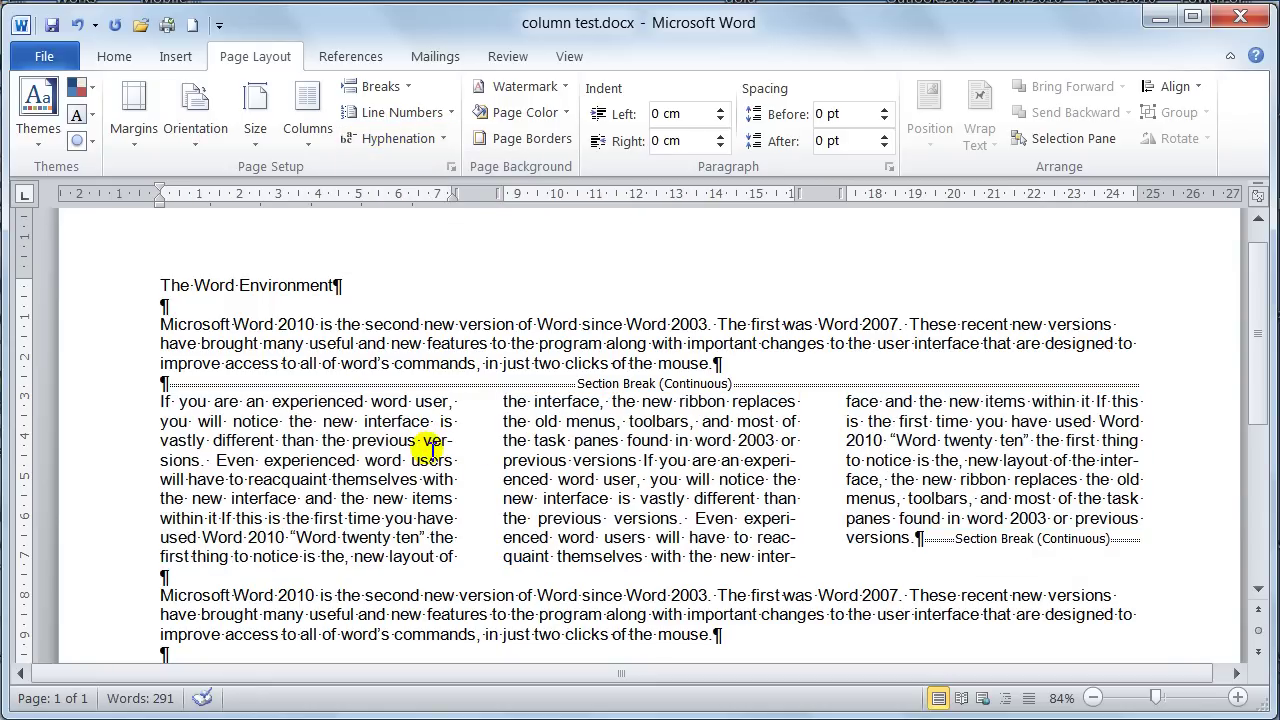
{"action": "left_click_drag", "start_coordinate": [424, 442], "coordinate": [449, 443]}
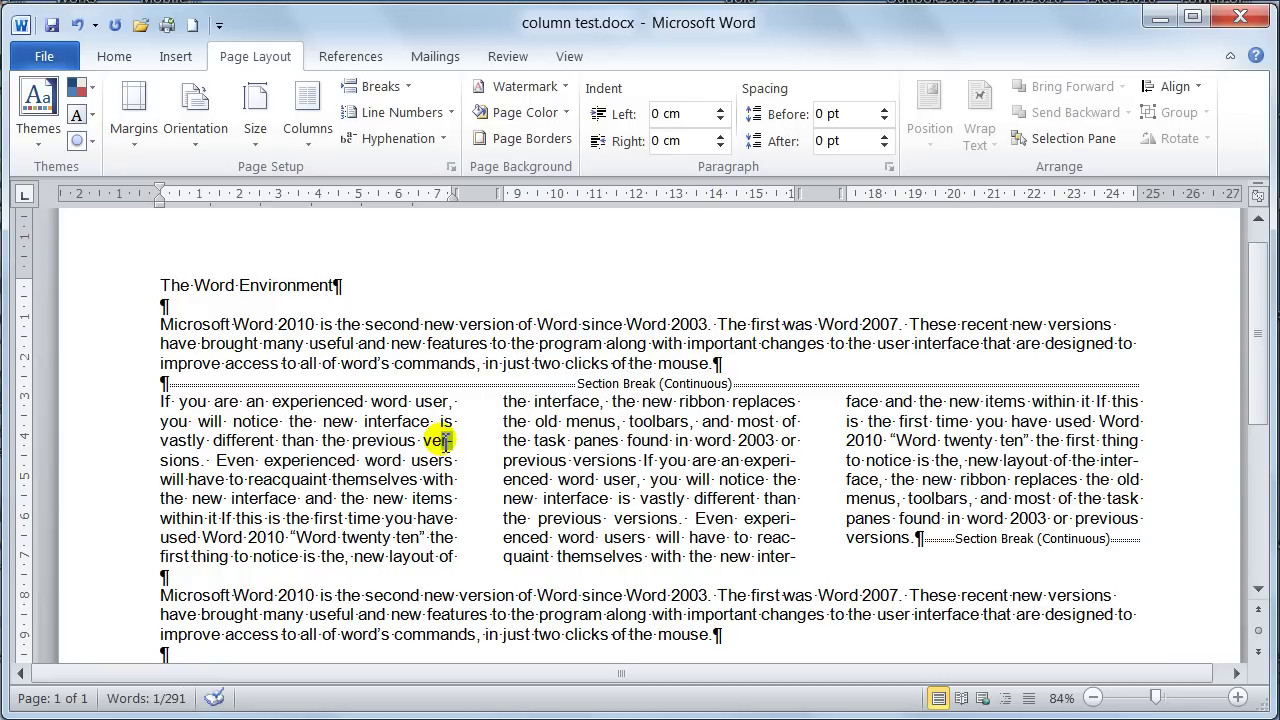
{"action": "double_click", "coordinate": [175, 461]}
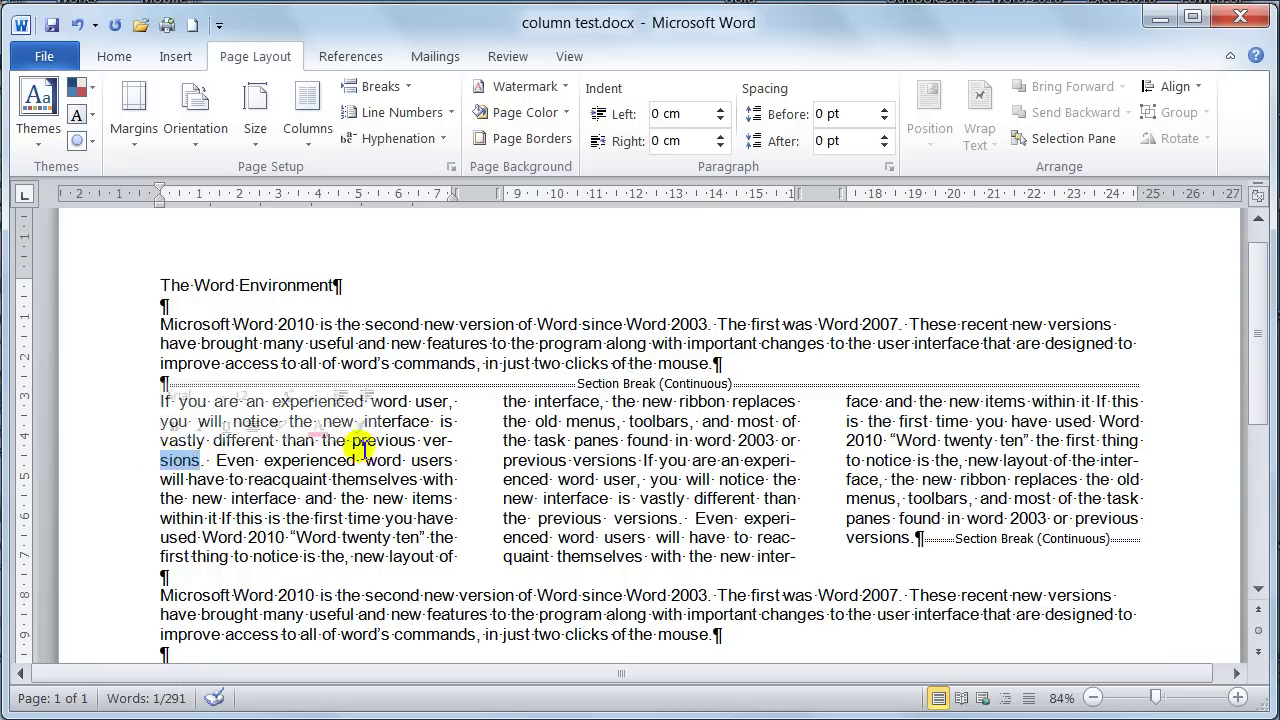
{"action": "left_click", "coordinate": [450, 440]}
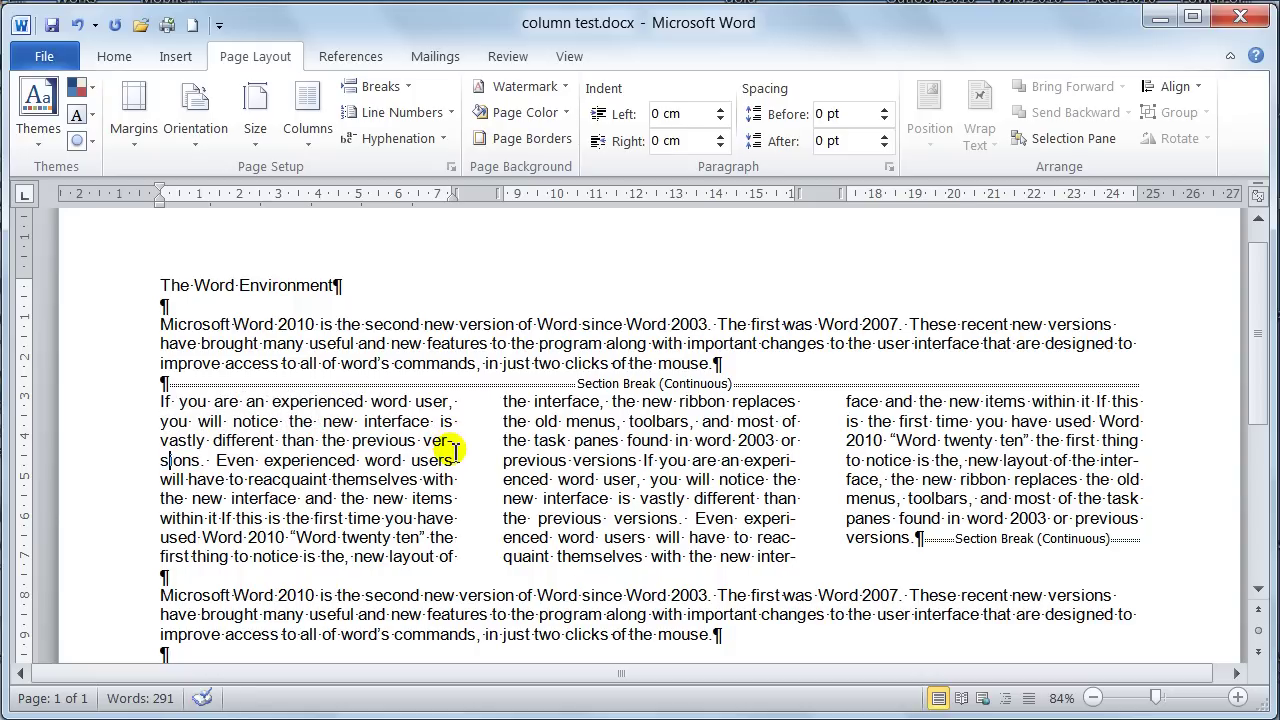
Step: Reapply automatic hyphenation to the three-column paragraph and return hyphenation to None for comparison
{"action": "triple_click", "coordinate": [357, 428]}
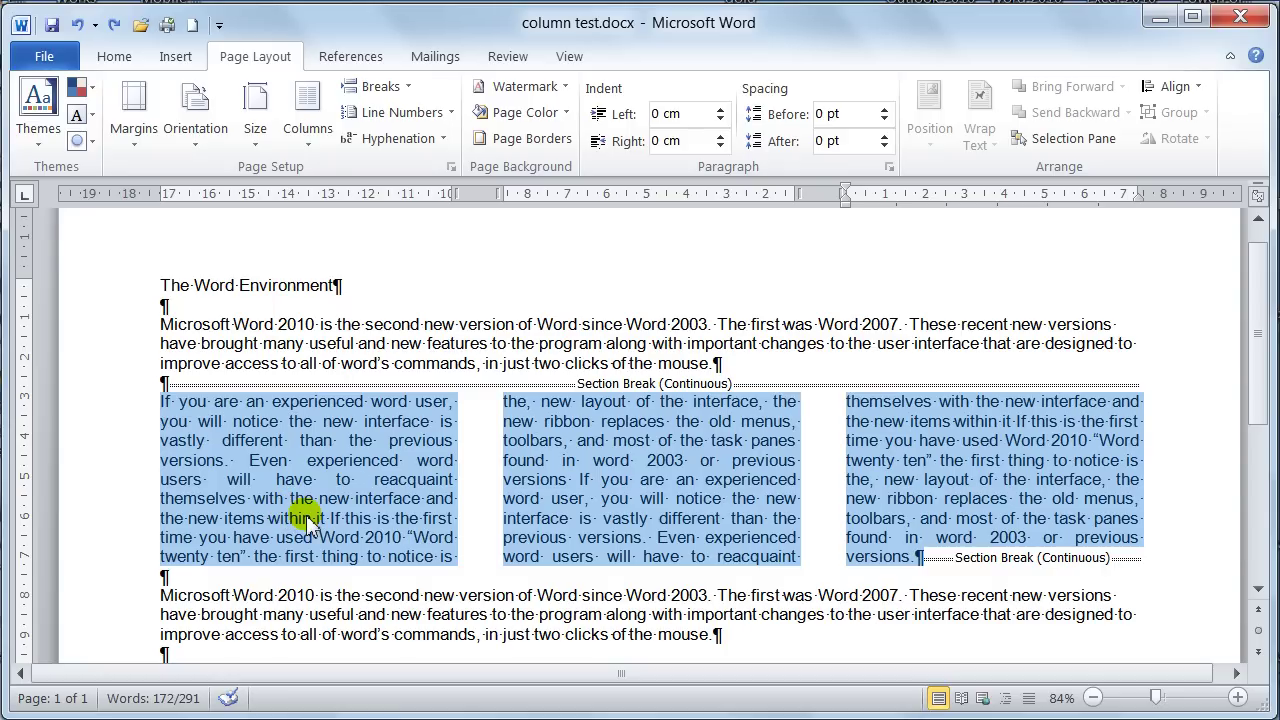
{"action": "key", "text": "alt+p"}
{"action": "key", "text": "h"}
{"action": "key", "text": "a"}
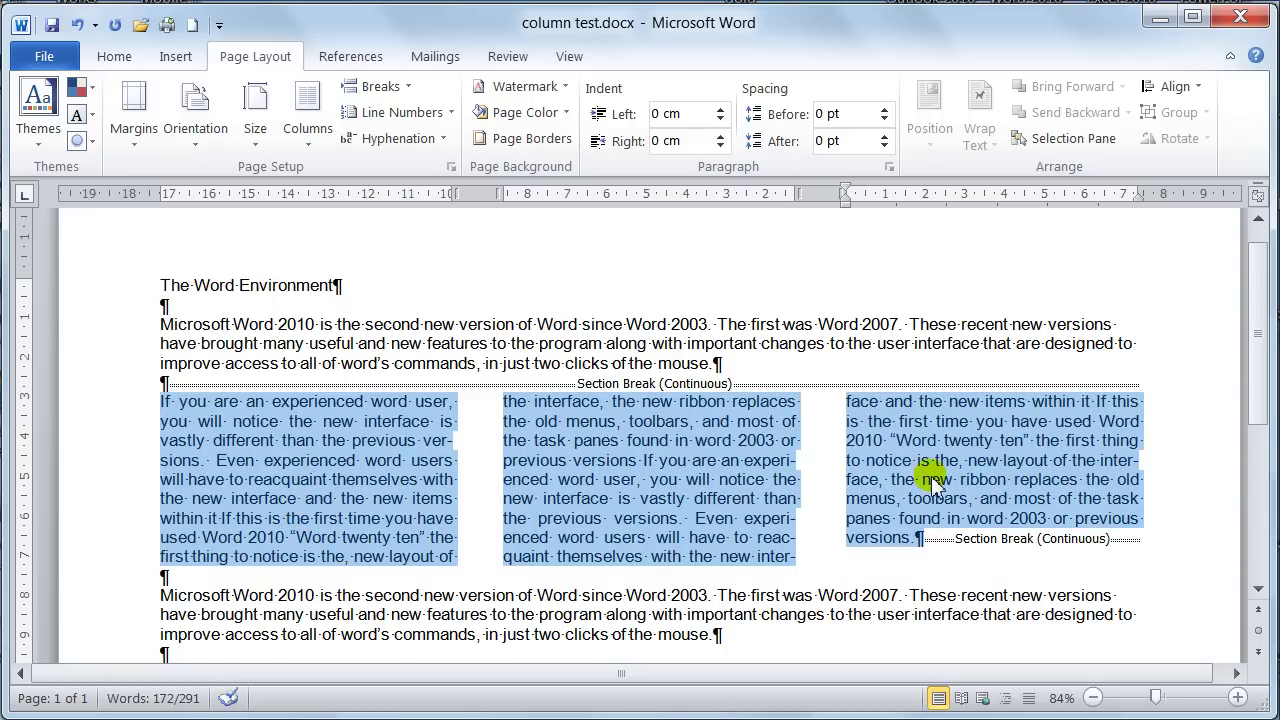
{"action": "left_click", "coordinate": [444, 150]}
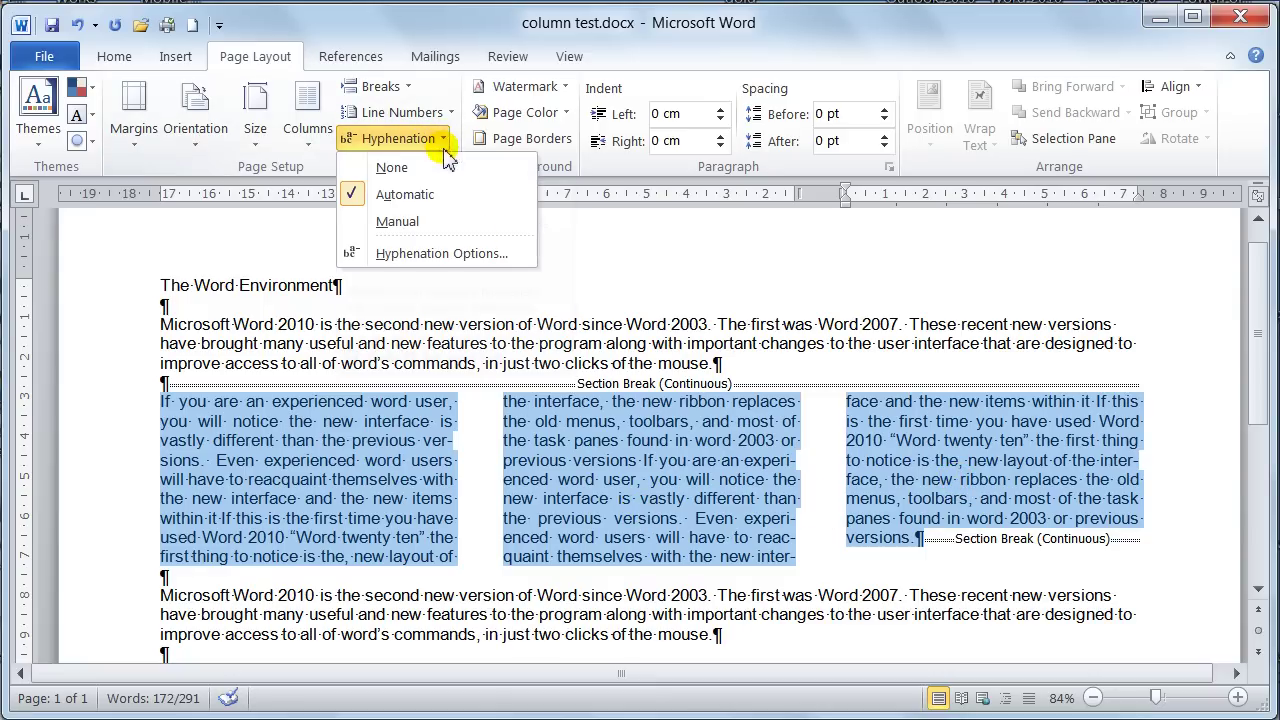
{"action": "left_click", "coordinate": [390, 170]}
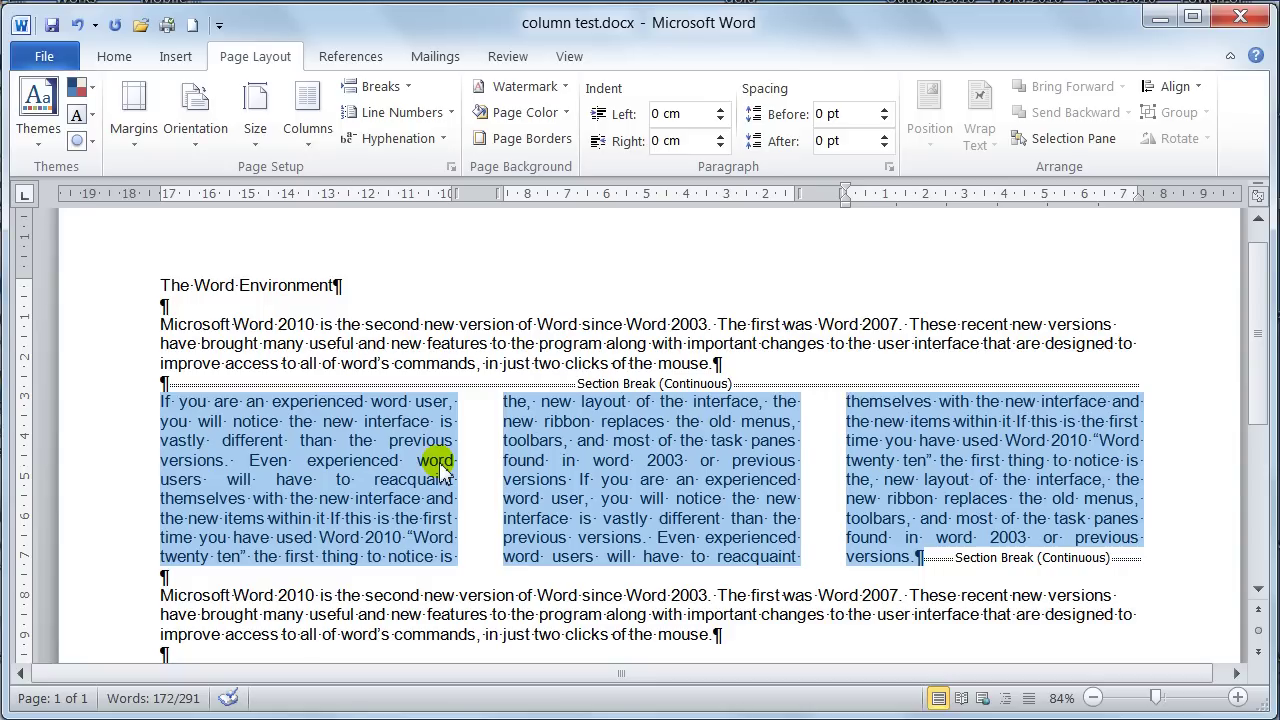
Step: Undo the middle paragraph's column, justification and hyphenation changes and clear the selection
{"action": "key", "text": "ctrl+z"}
{"action": "key", "text": "ctrl+z"}
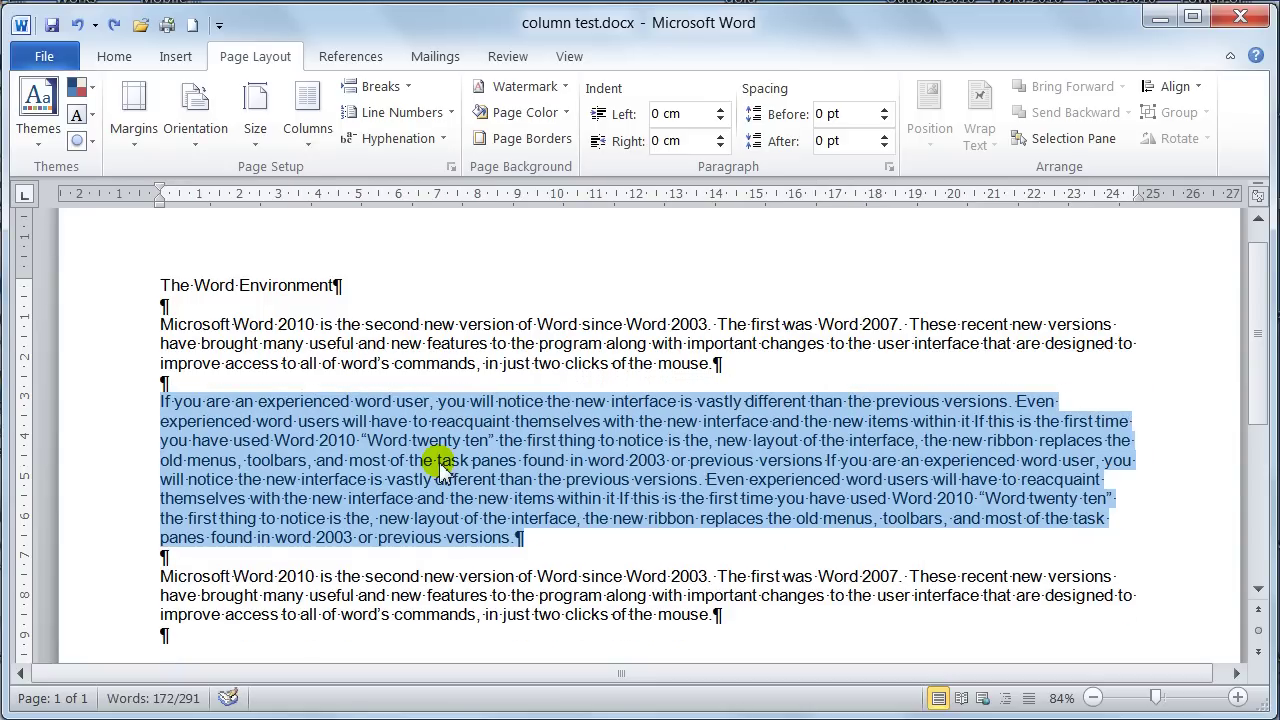
{"action": "left_click", "coordinate": [520, 538]}
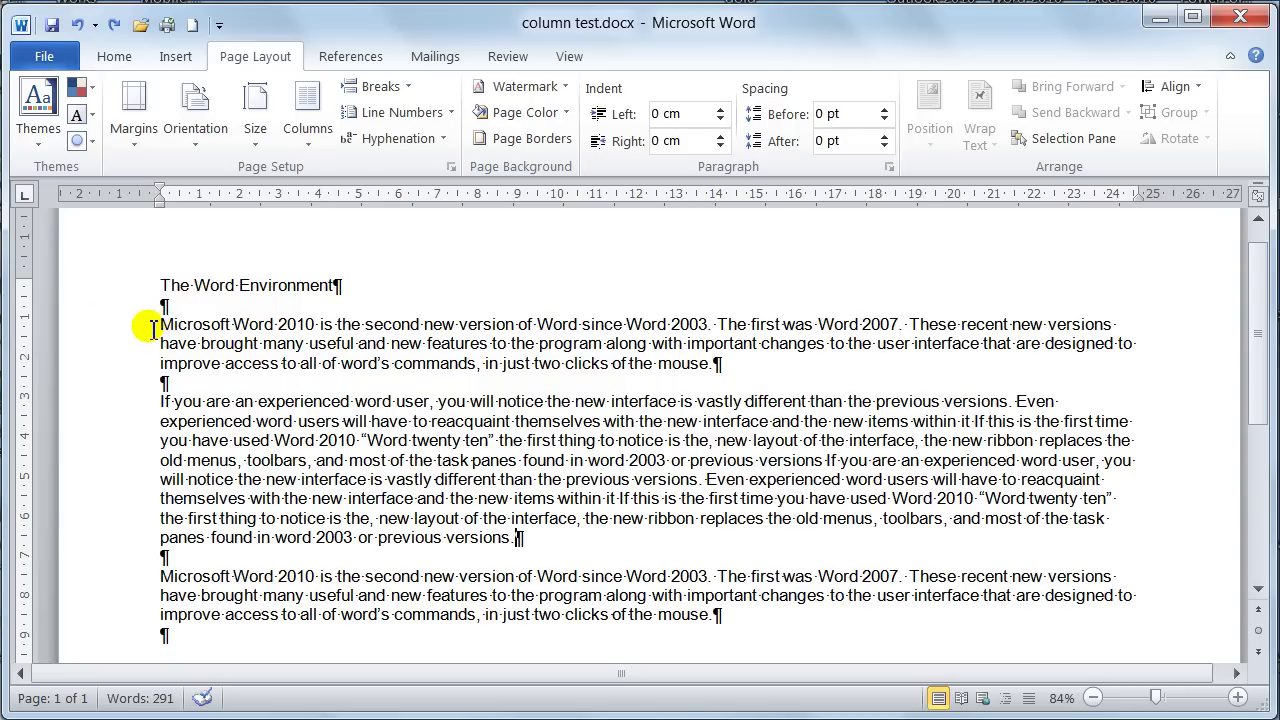
Step: Select the first line of the opening paragraph and examine the text width and side margins on the horizontal ruler
{"action": "left_click_drag", "start_coordinate": [160, 325], "coordinate": [1118, 323]}
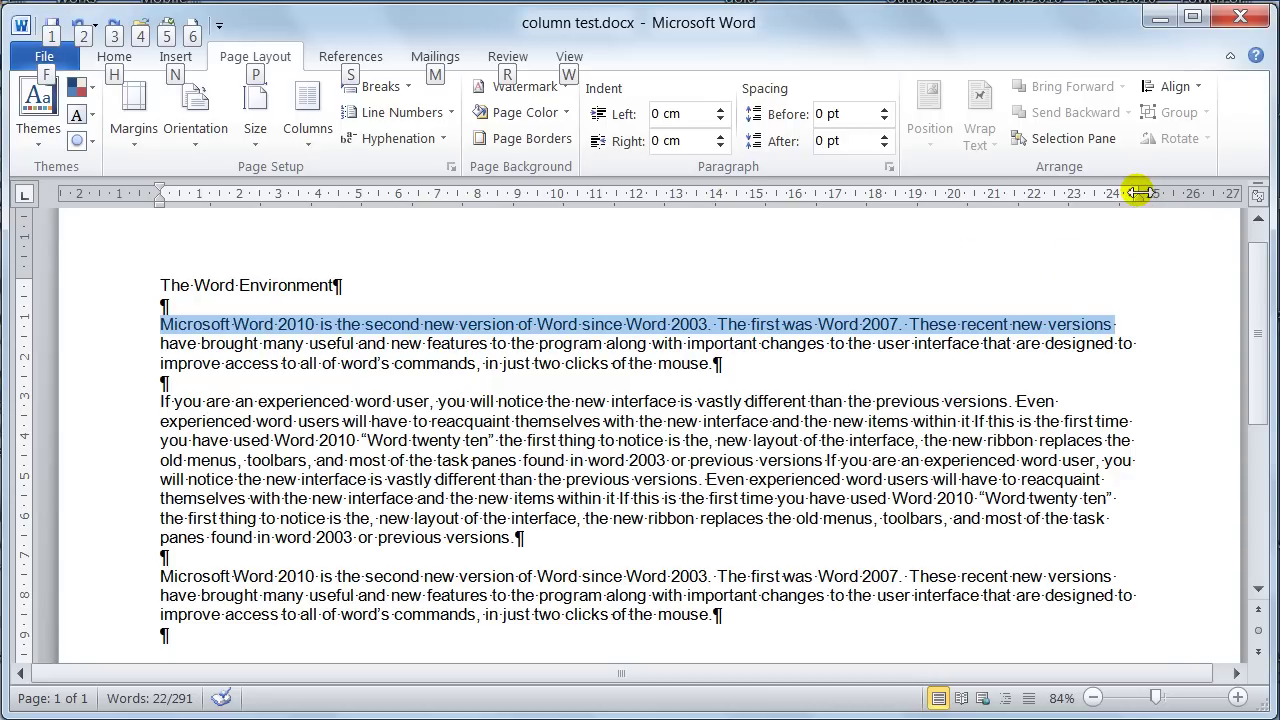
{"action": "left_click_drag", "start_coordinate": [1140, 193], "coordinate": [1140, 193]}
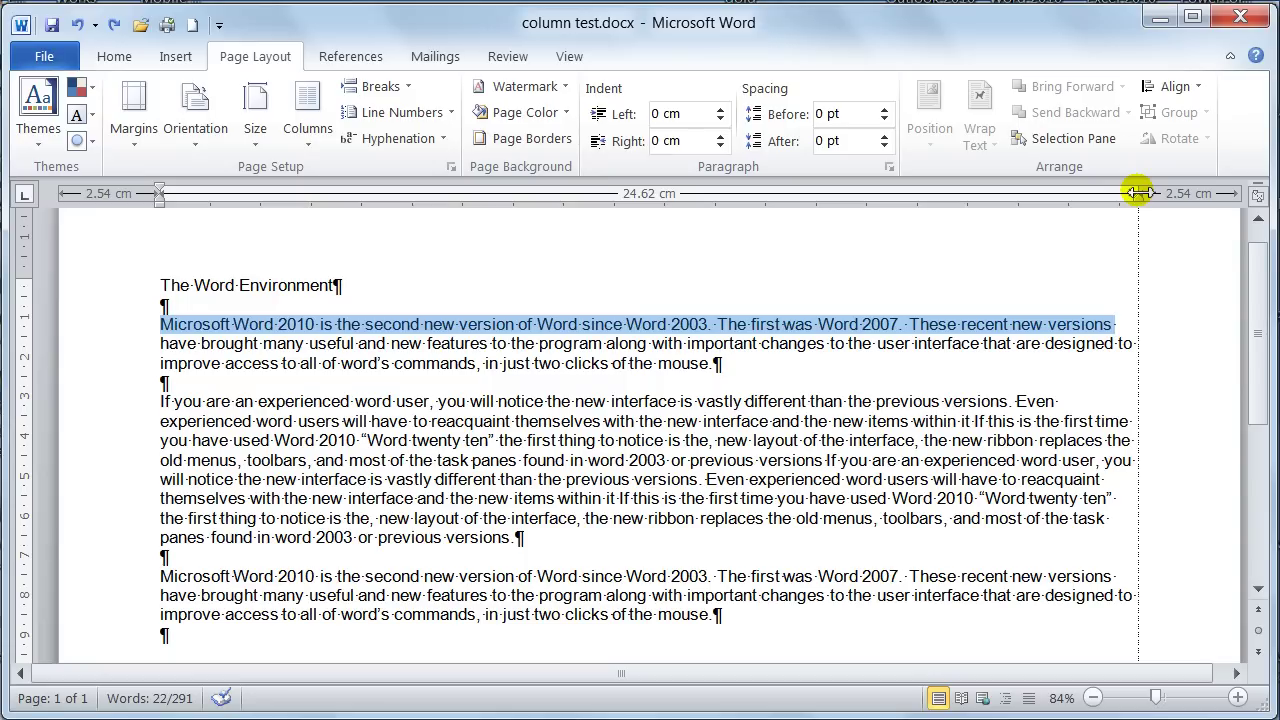
{"action": "left_click_drag", "start_coordinate": [1140, 193], "coordinate": [1140, 193]}
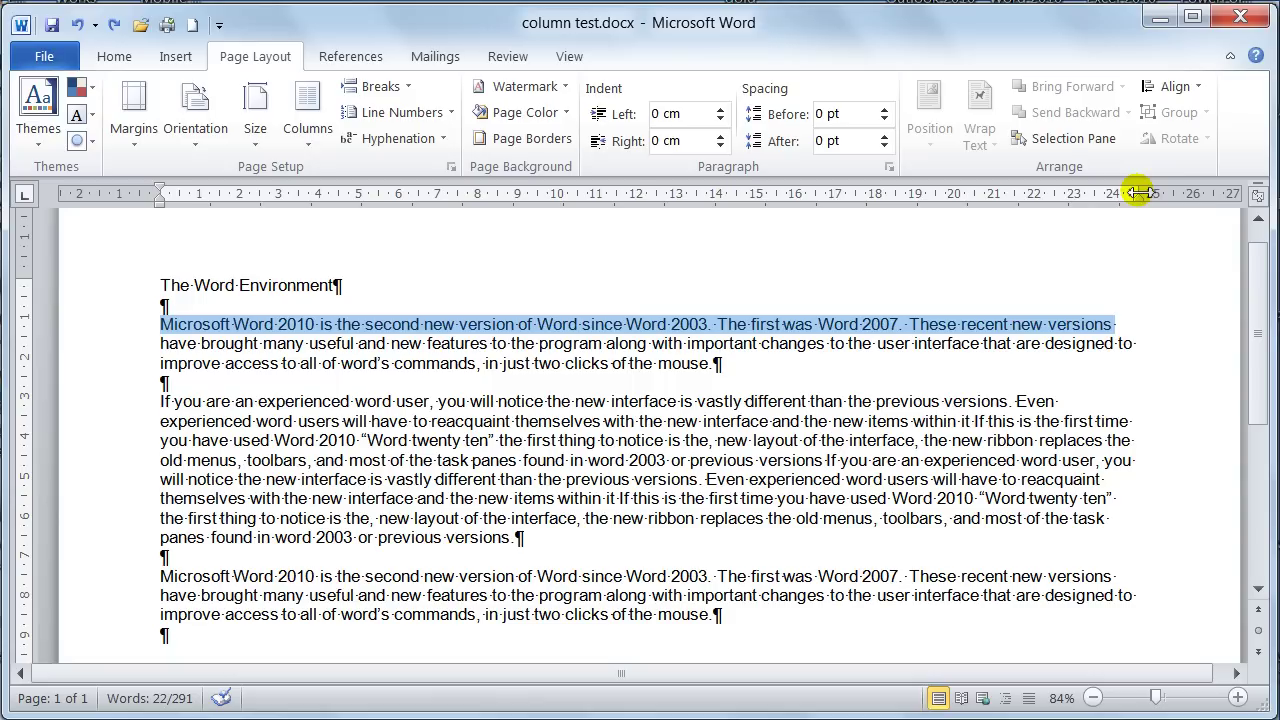
Step: Try moving the right margin in to about 21 cm on the ruler, return it close to its original position and deselect the text
{"action": "left_click_drag", "start_coordinate": [1140, 193], "coordinate": [1001, 192]}
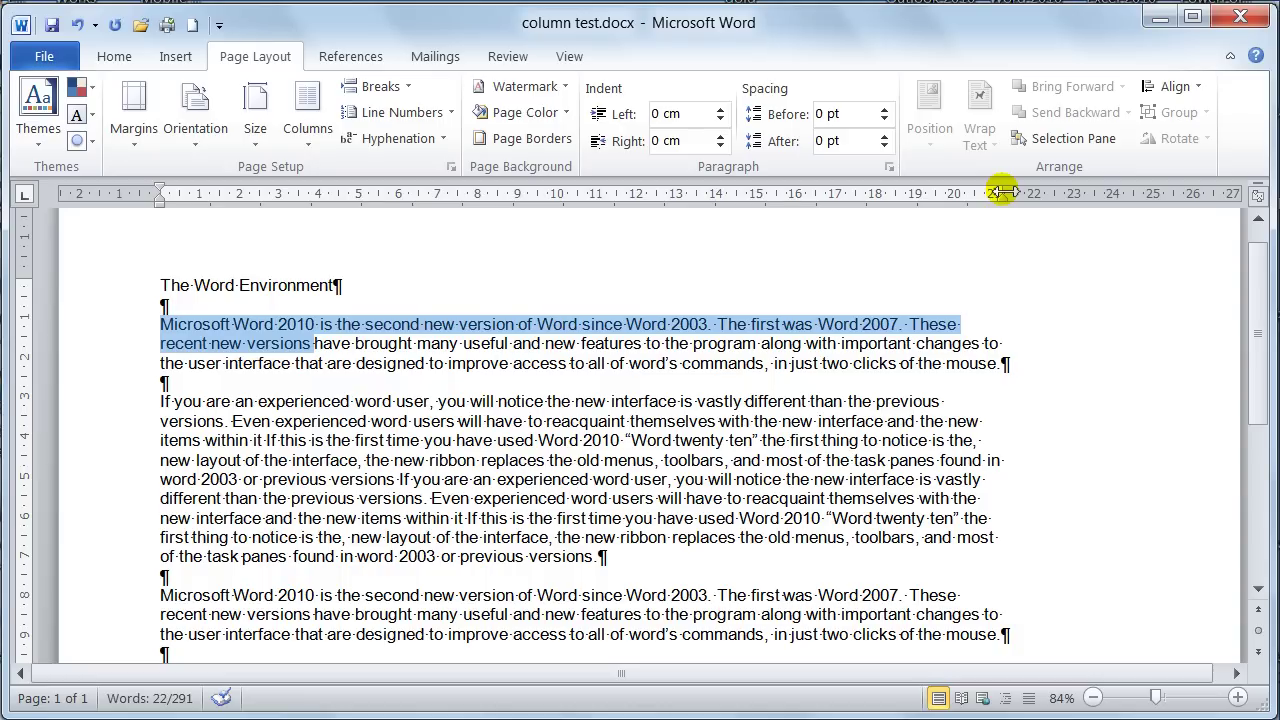
{"action": "mouse_move", "coordinate": [1003, 192]}
{"action": "left_mouse_down"}
{"action": "mouse_move", "coordinate": [1149, 200]}
{"action": "mouse_move", "coordinate": [1136, 202]}
{"action": "left_mouse_up"}
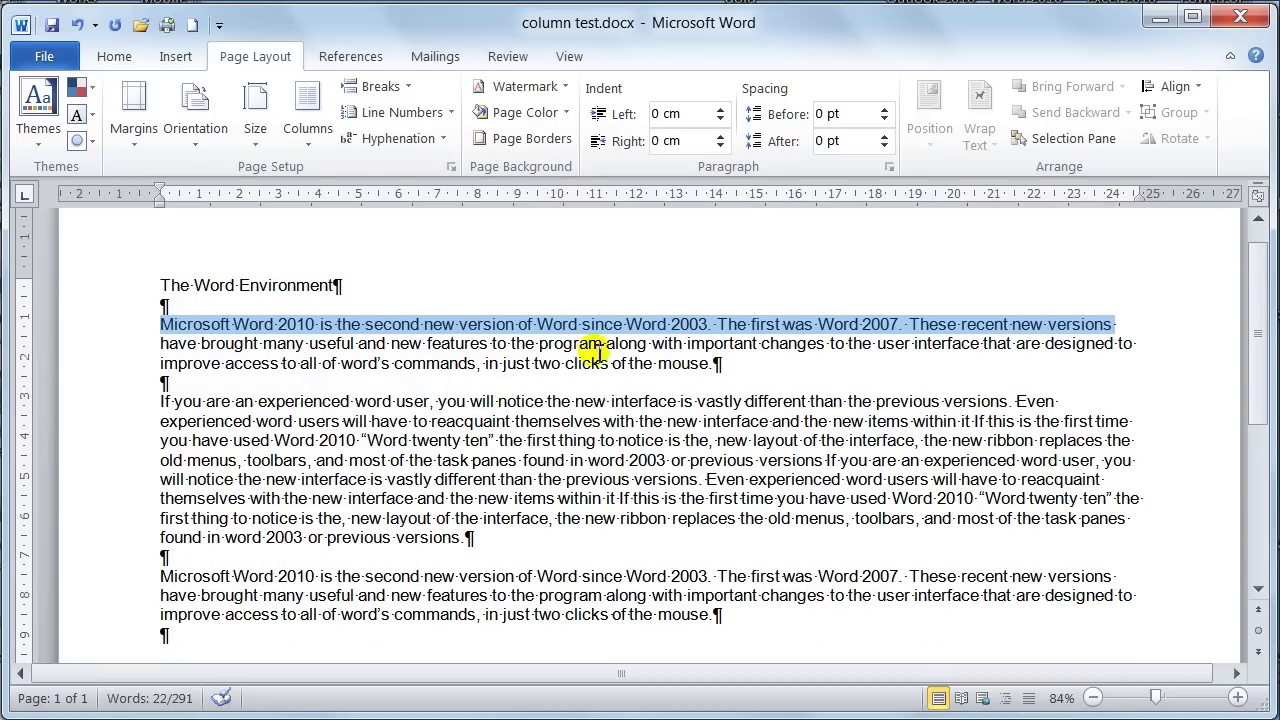
{"action": "left_click", "coordinate": [714, 364]}
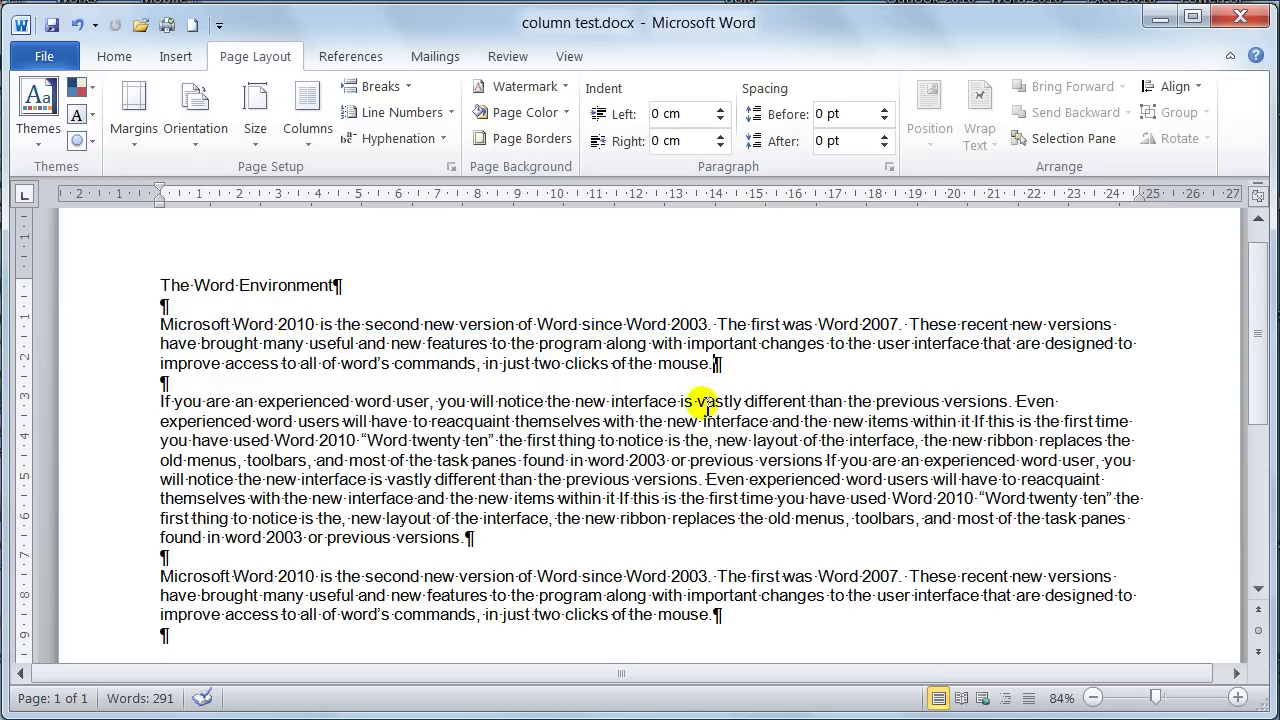